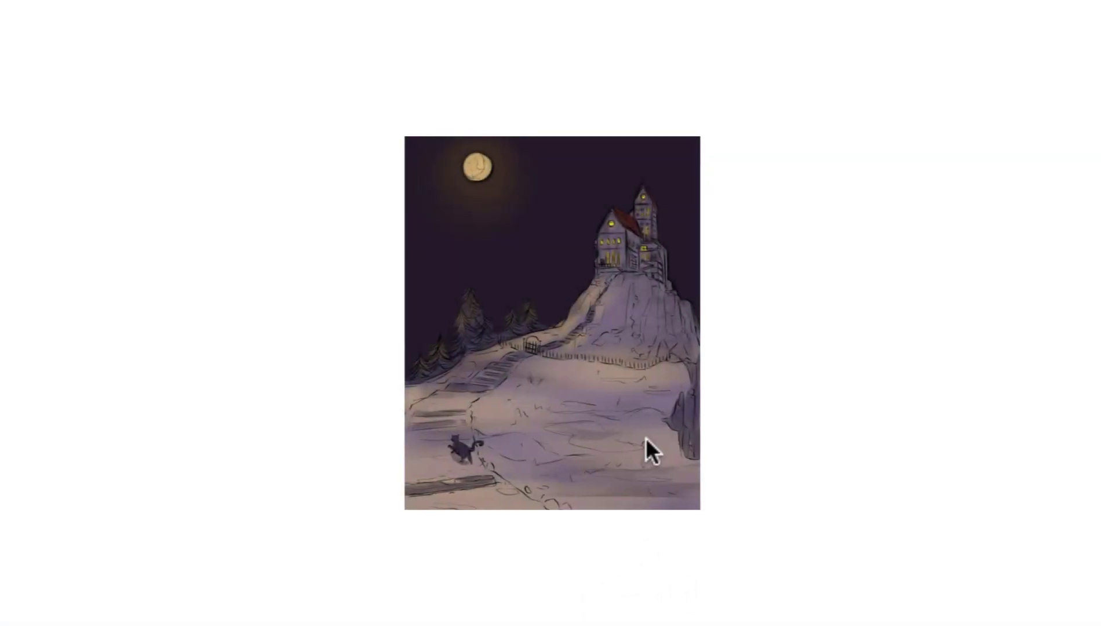
Step: Leave the finished card demo and show the blank page in the Elementor editor with the Elements panel
mouse_move(646, 451)
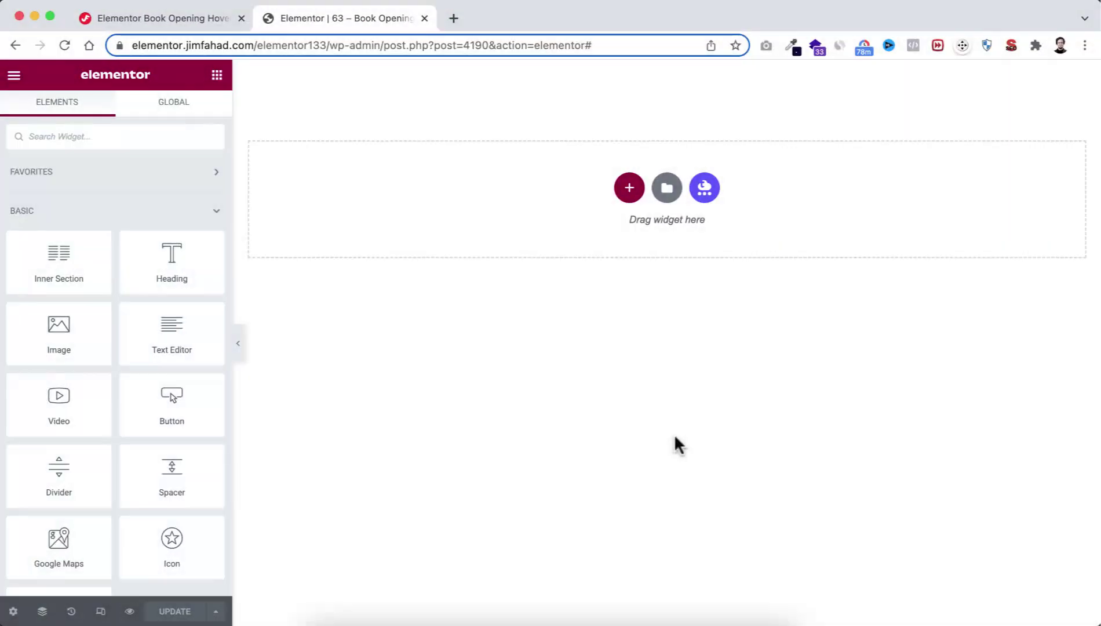
Step: Add a single-column section with Min Height 100 VH and a width of 380
left_click(626, 192)
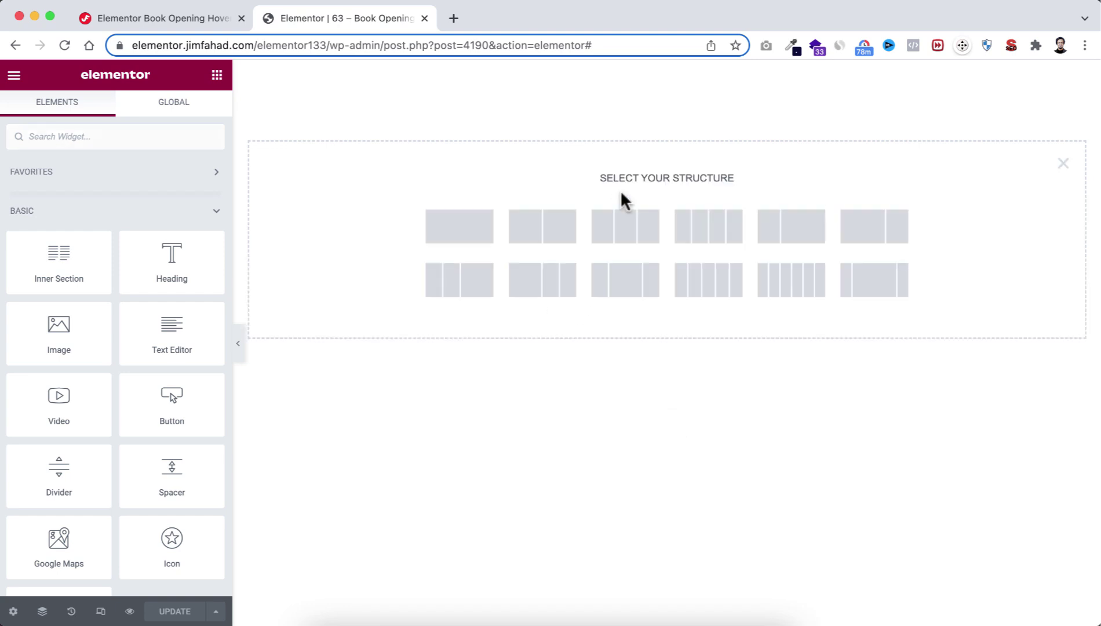
left_click(466, 224)
left_click(134, 306)
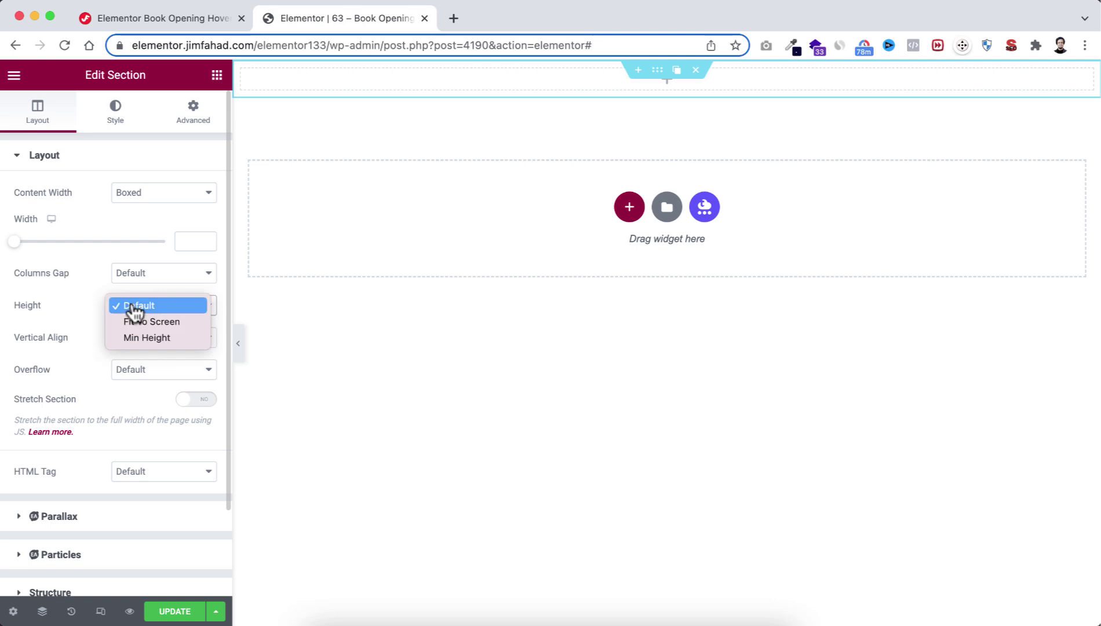
left_click(146, 338)
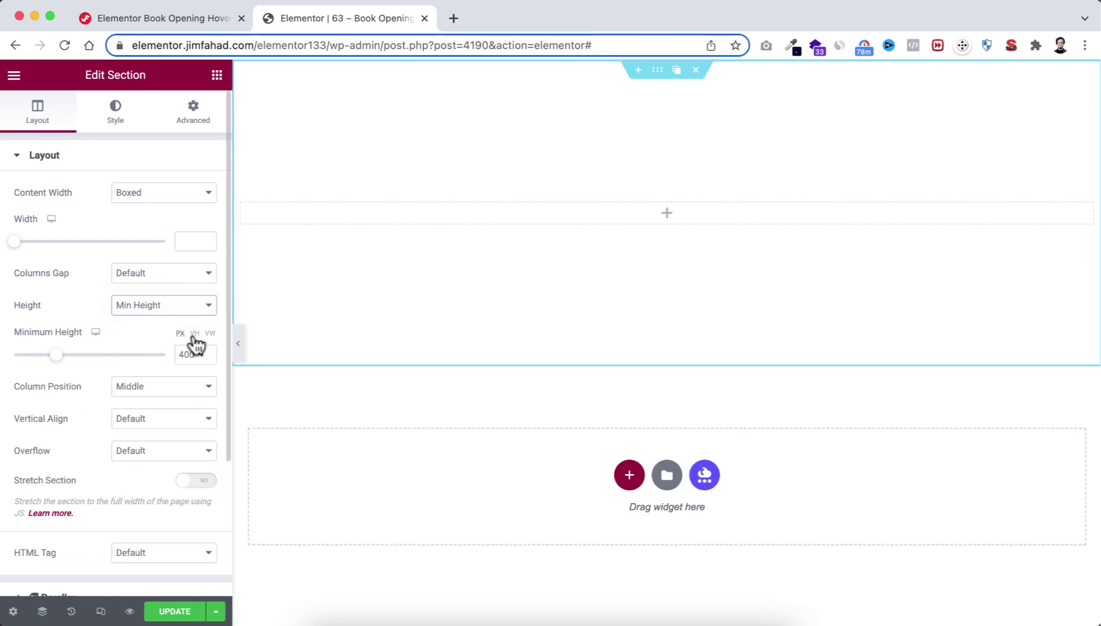
left_click(195, 334)
left_click(164, 354)
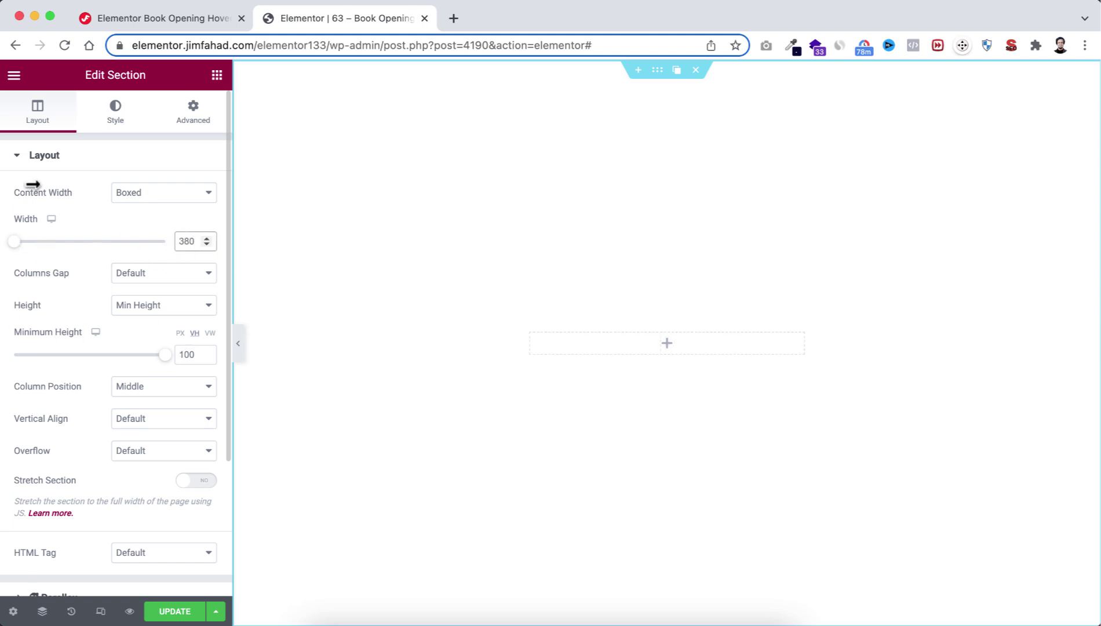
Step: Give the section unlinked 40 px top and bottom padding, then open the column's Advanced settings
left_click(195, 113)
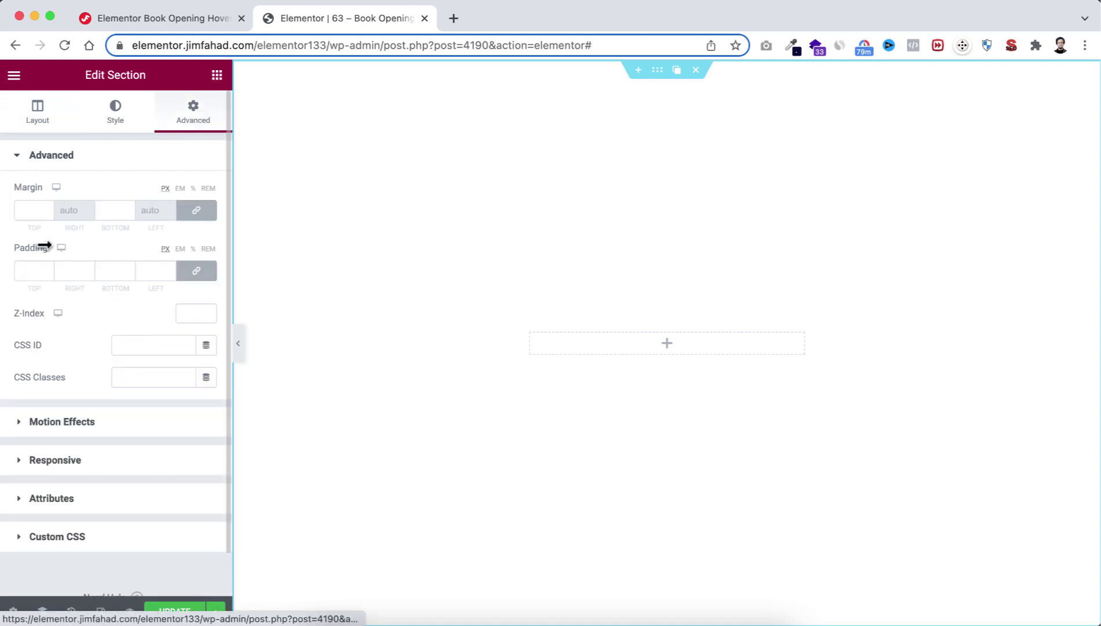
left_click(203, 271)
left_click(25, 264)
type("40")
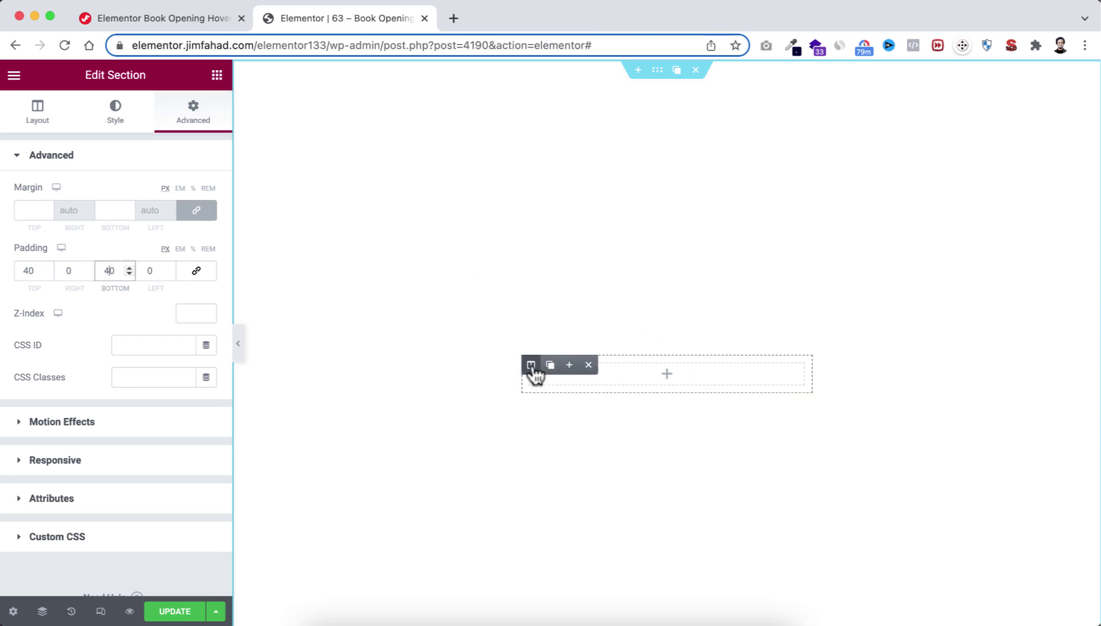
left_click(532, 366)
left_click(200, 111)
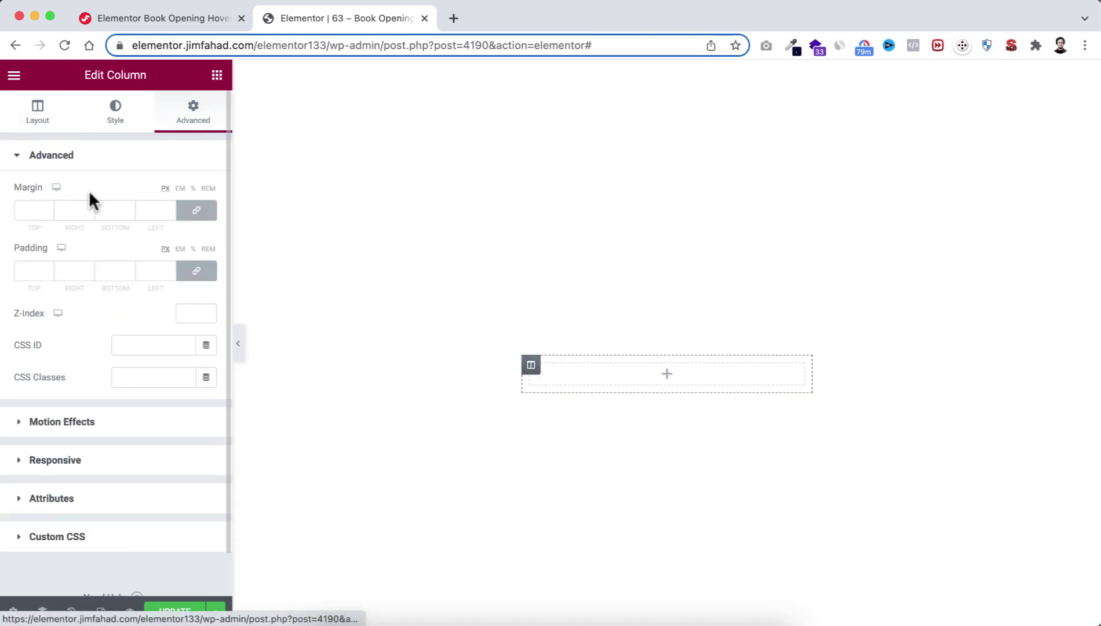
Step: Set the column margin to 0/12/0/12, padding to 0 on all sides, and z-index 1
left_click(194, 212)
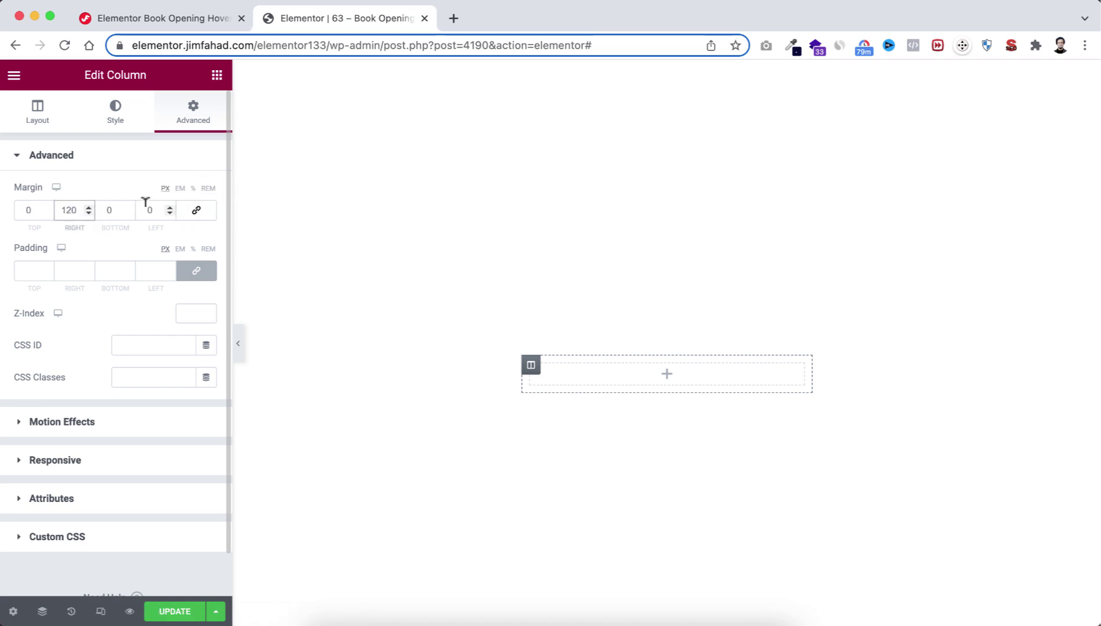
key("BackSpace")
key("Tab")
key("Tab")
type("1")
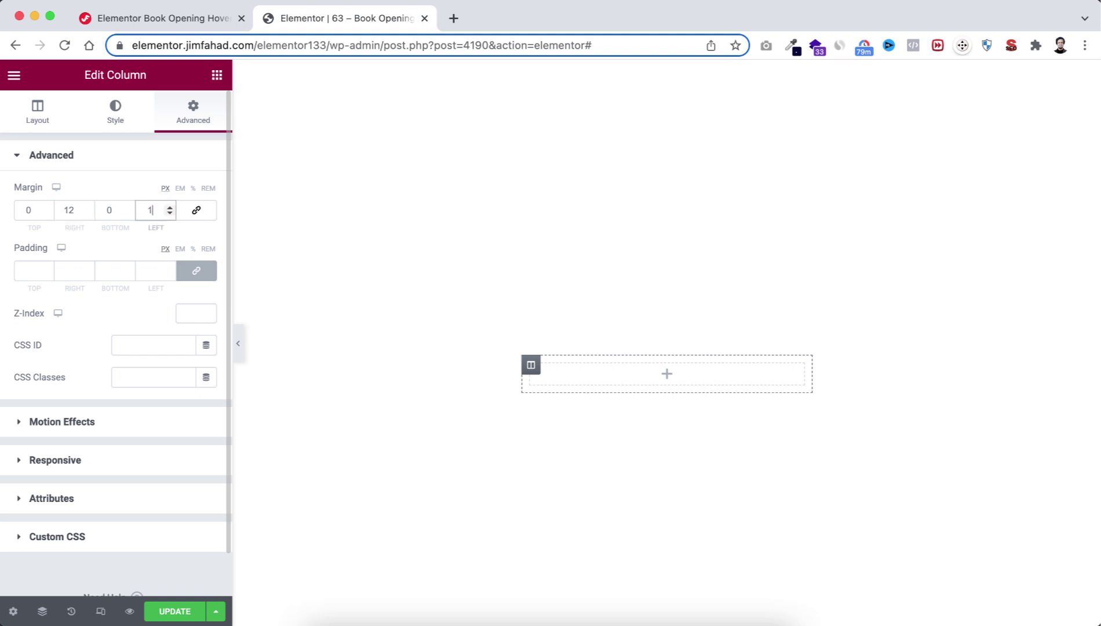
left_click(194, 274)
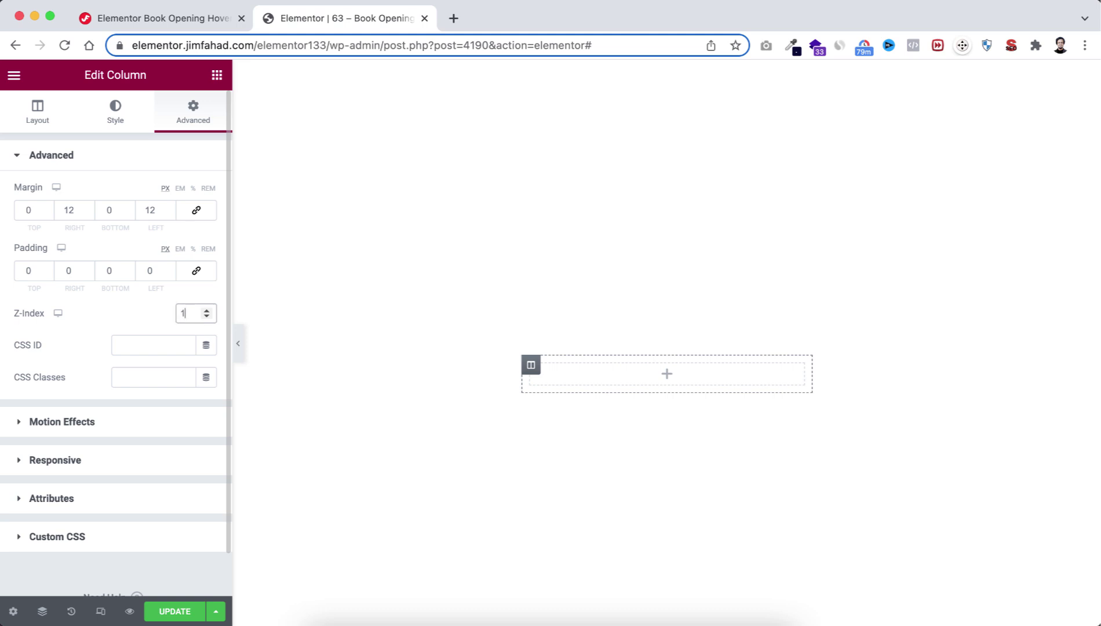
Step: Drop an Inner Section into the column and delete its second column
left_click(671, 379)
left_click_drag(79, 278, 665, 371)
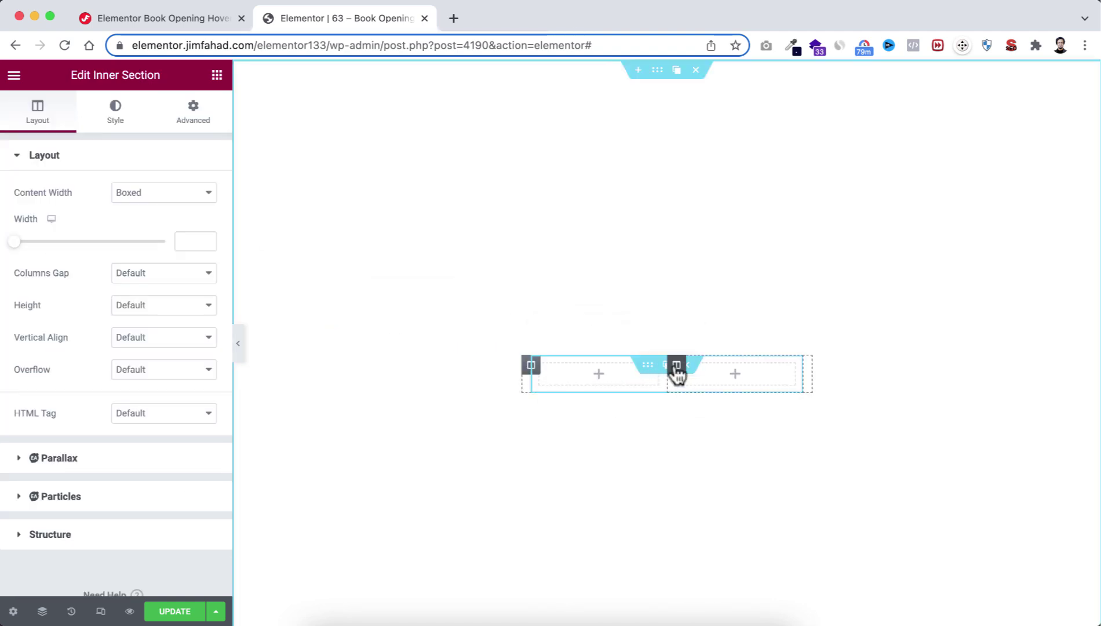
mouse_move(676, 371)
left_click(735, 366)
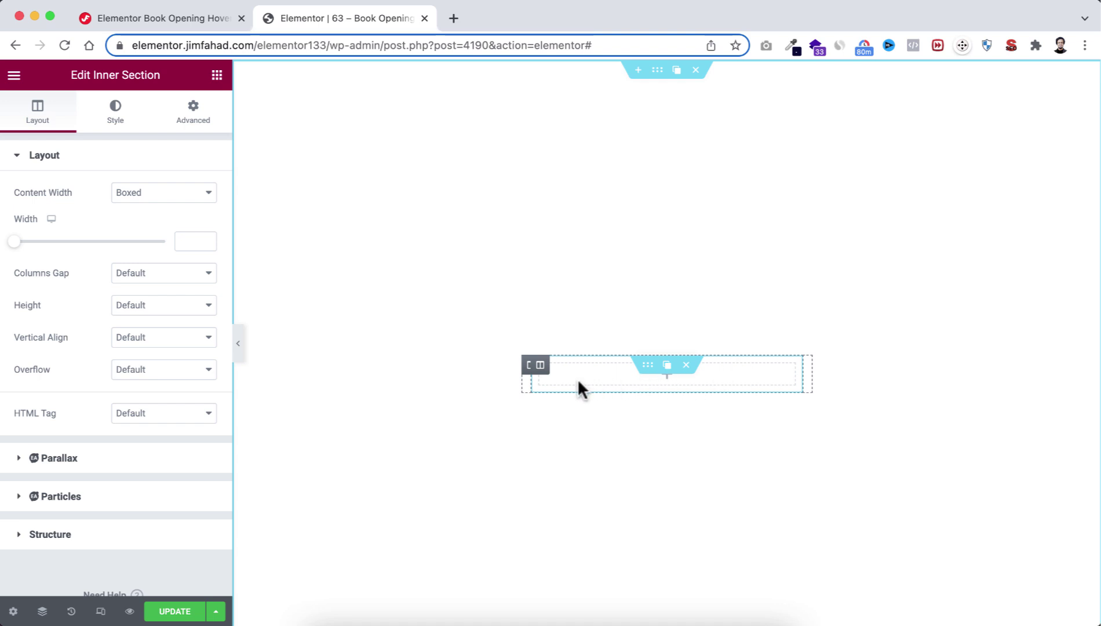
Step: Zero the inner column's padding, then duplicate it and move the copy to the top
left_click(543, 366)
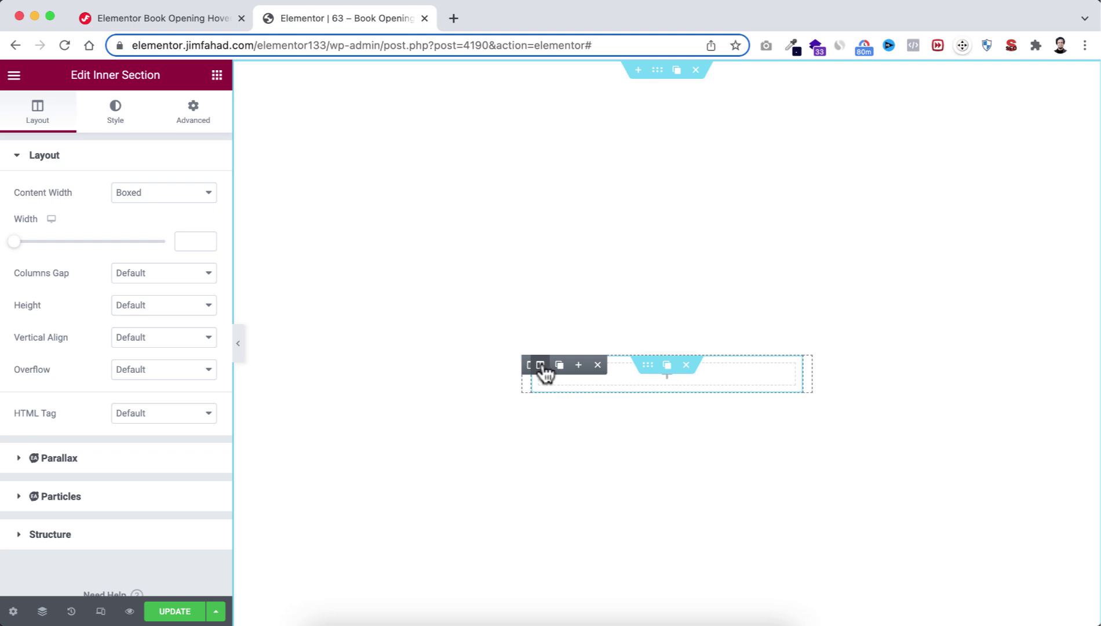
left_click(192, 113)
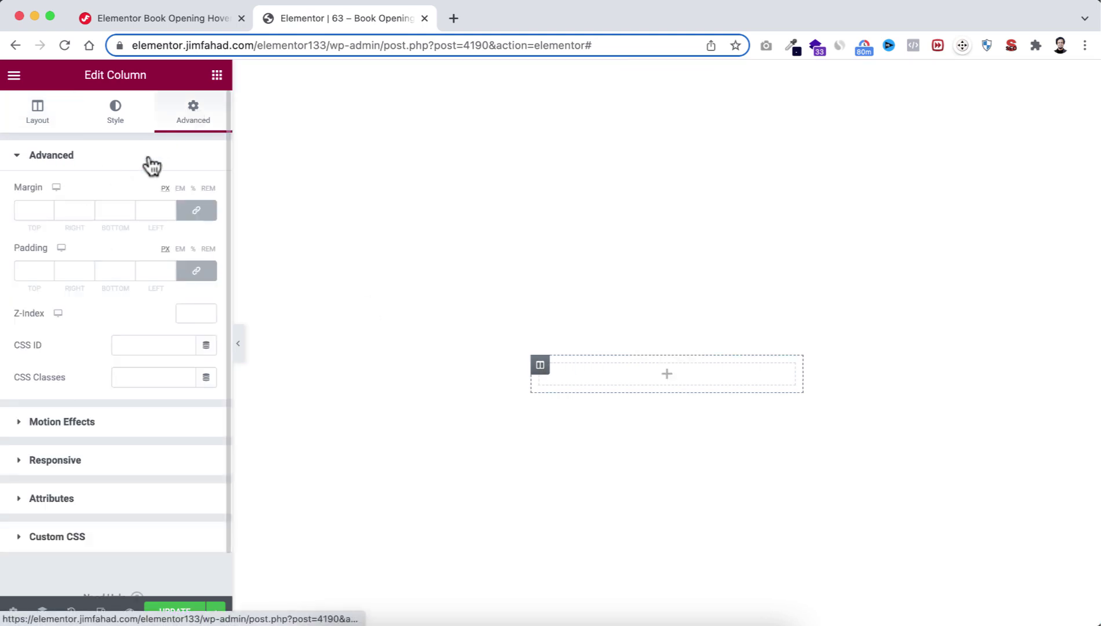
left_click(200, 272)
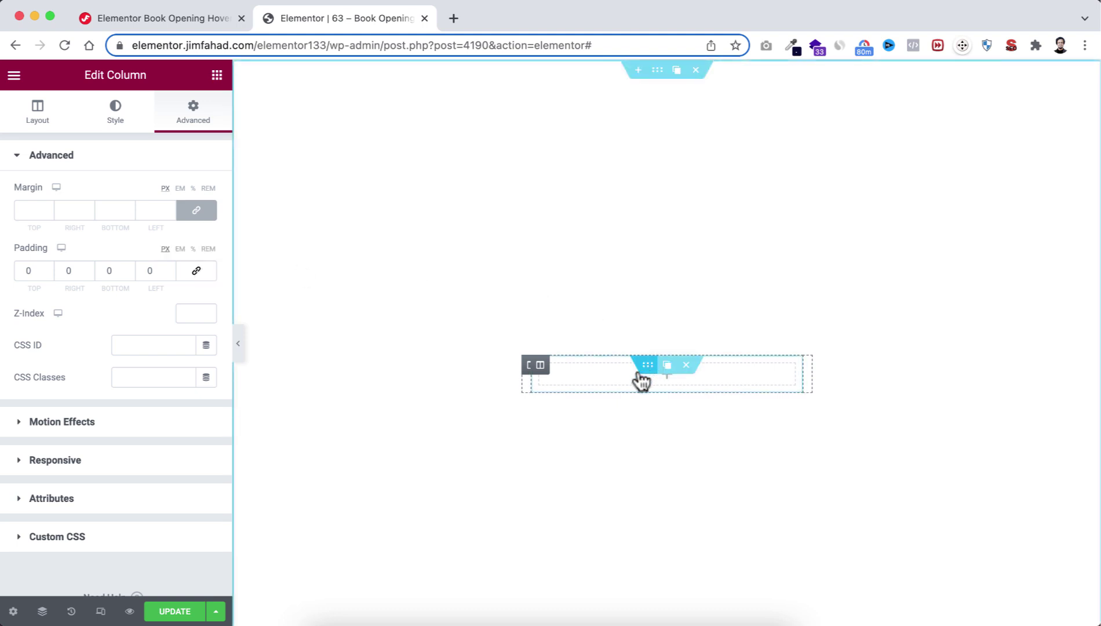
left_click(668, 366)
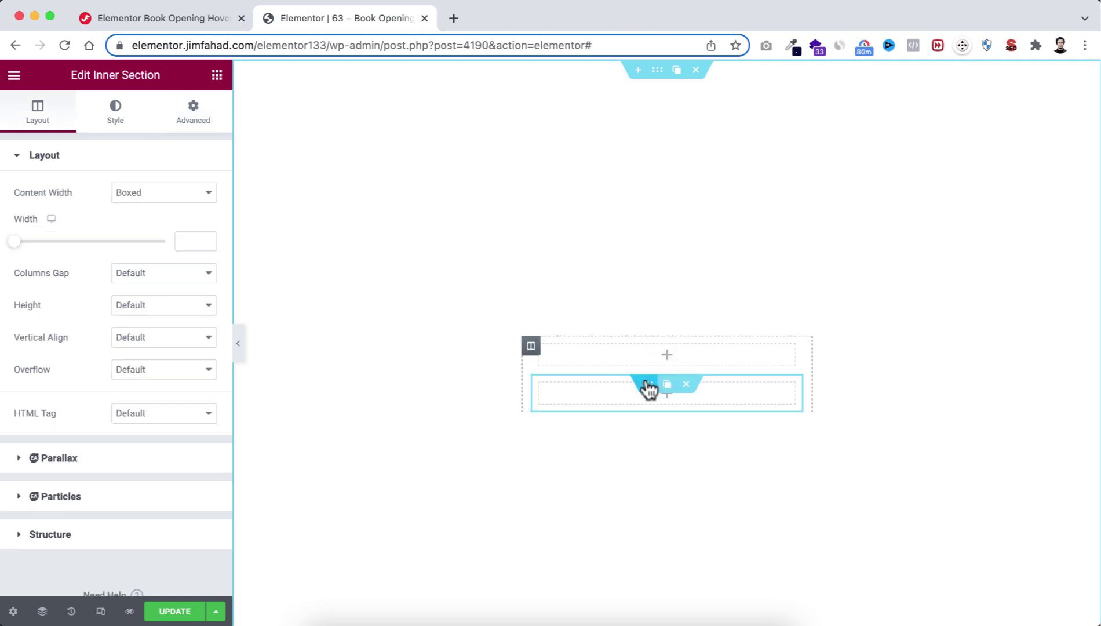
left_click_drag(655, 389, 650, 352)
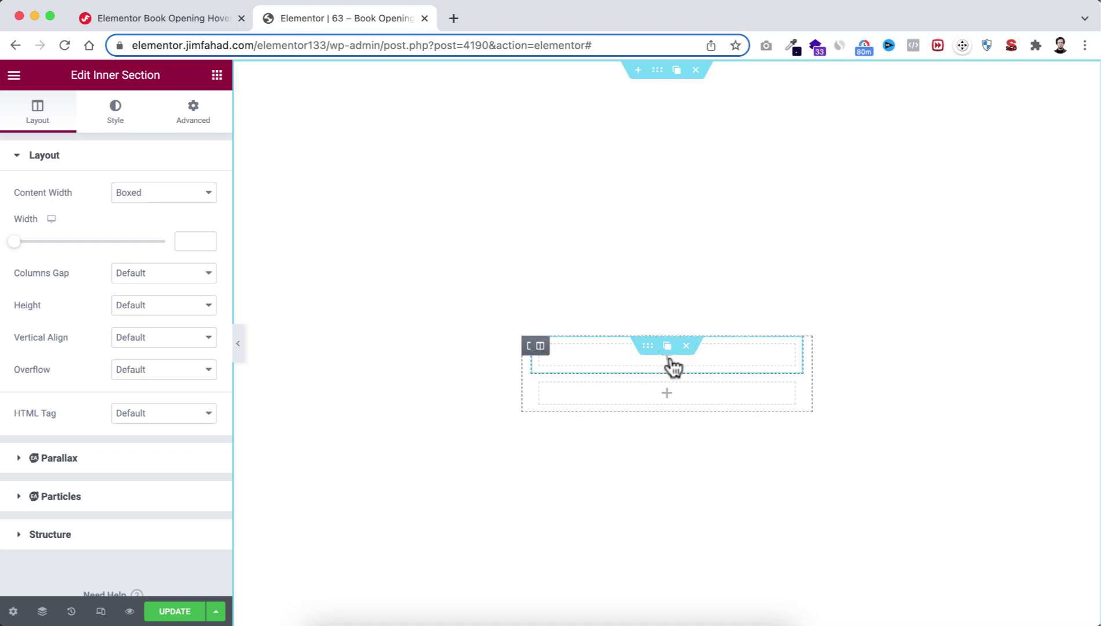
left_click(672, 365)
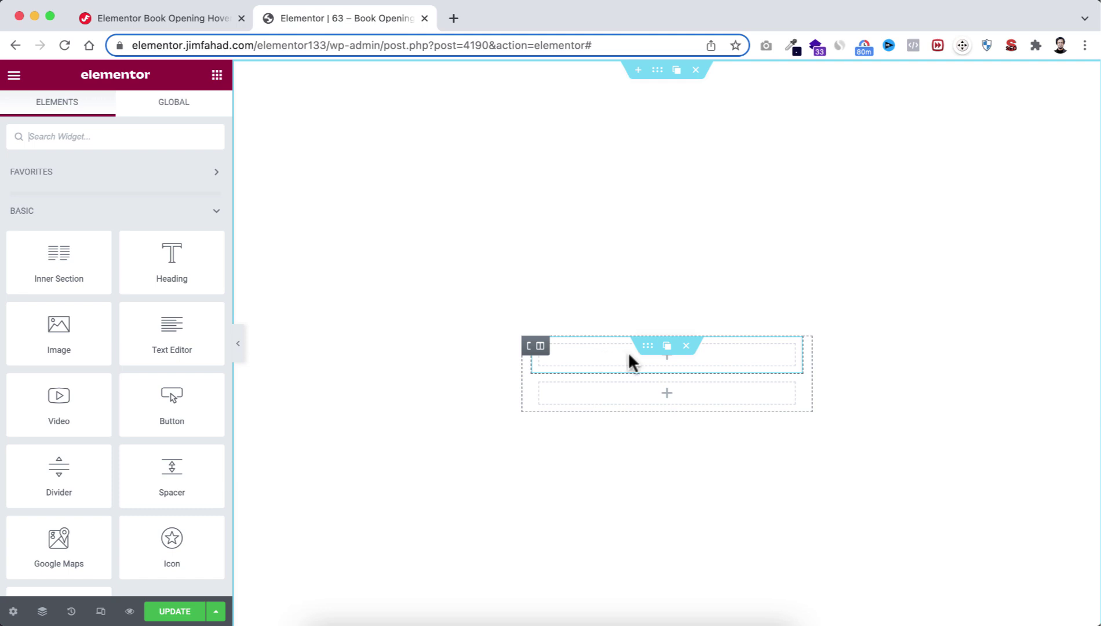
Step: Add a centered Image widget showing the night castle picture at full size
left_click_drag(71, 346, 603, 354)
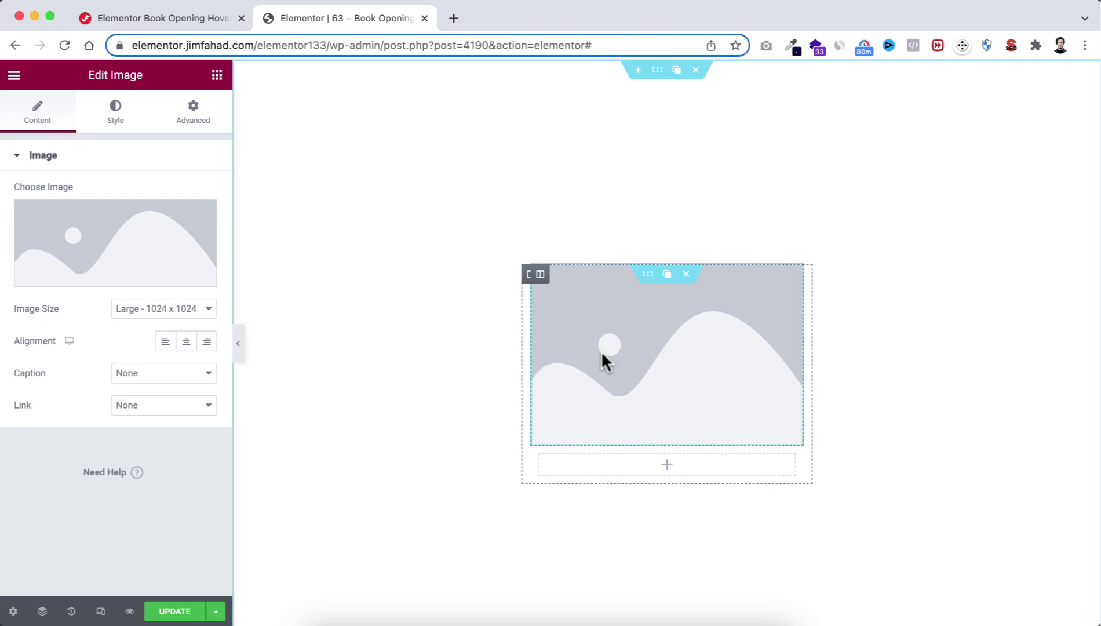
left_click(93, 239)
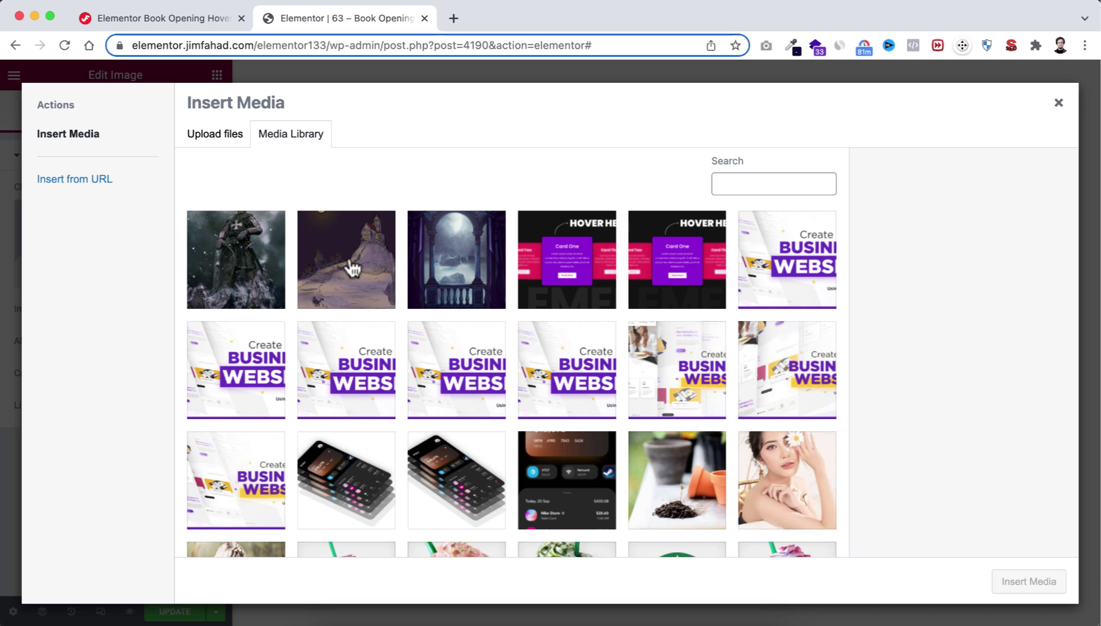
left_click(346, 261)
left_click(1029, 581)
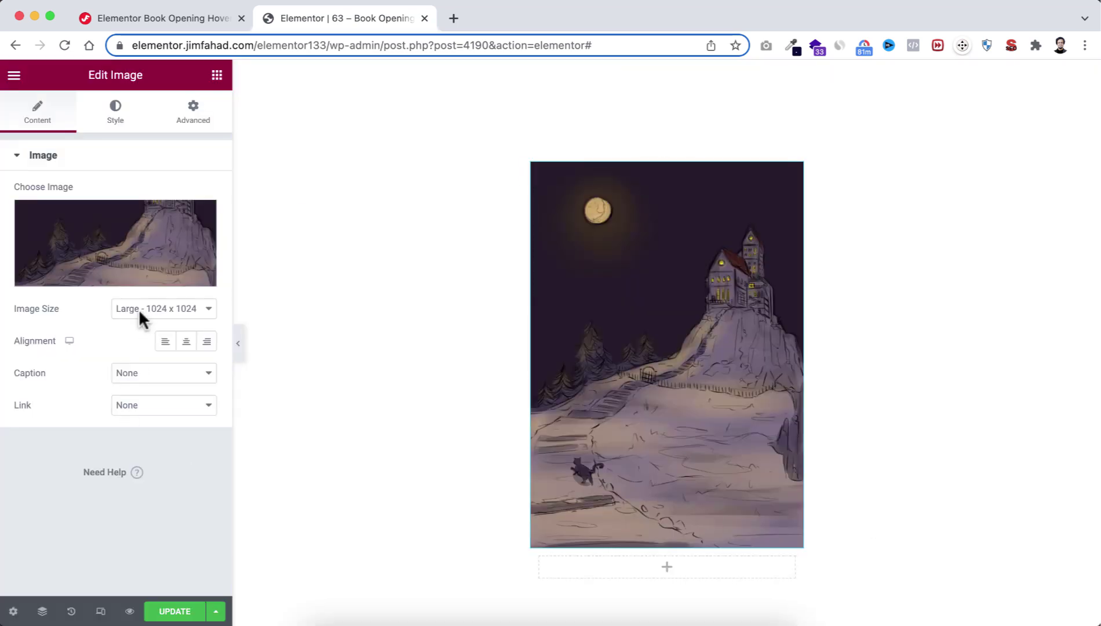
left_click(142, 321)
left_click(142, 357)
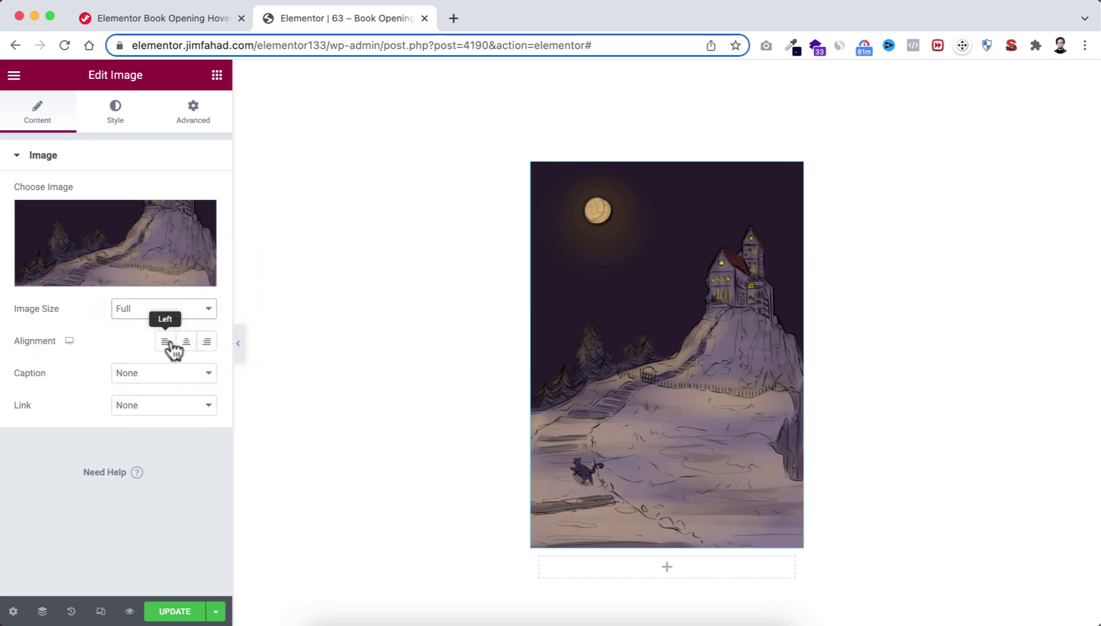
left_click(190, 345)
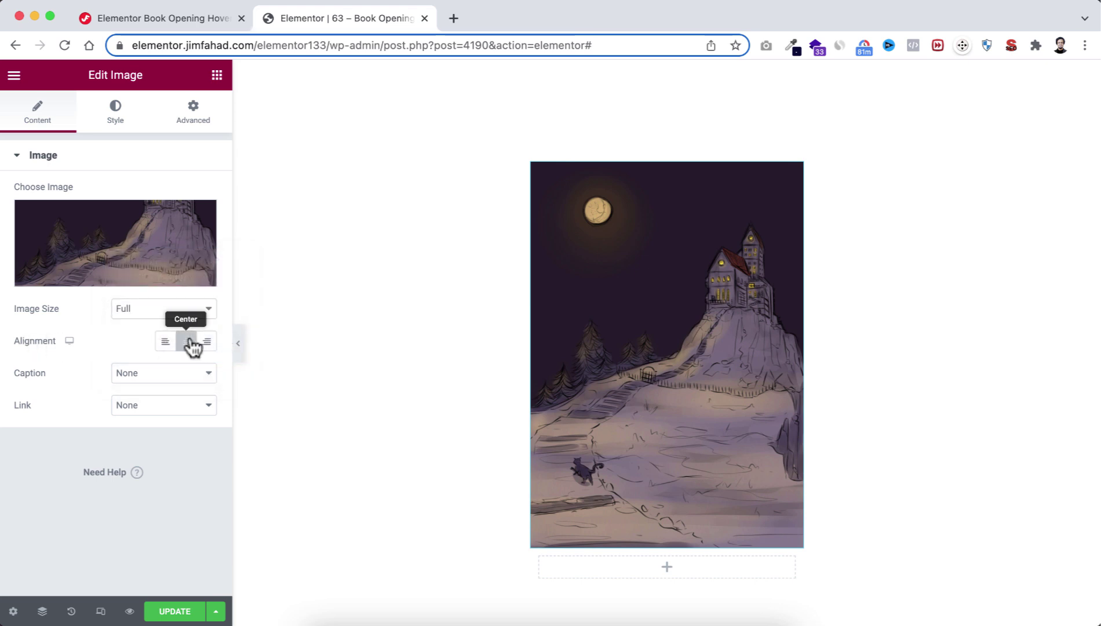
Step: Style the image at 100% width, 450 px height, with Object Fit Cover
left_click(111, 122)
left_click_drag(16, 213, 179, 205)
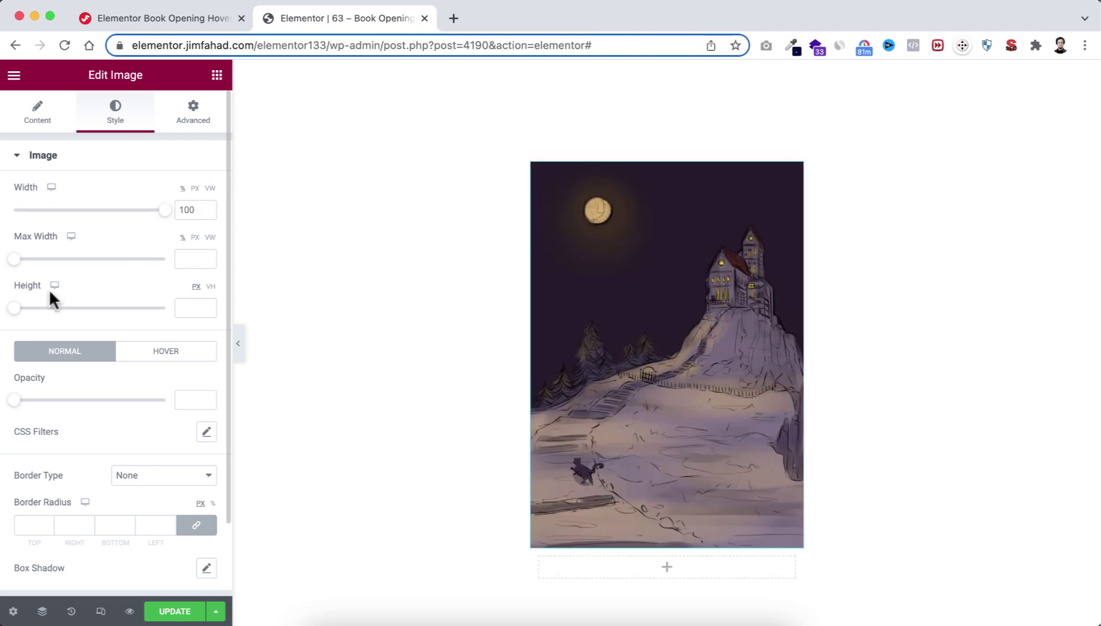
type("450")
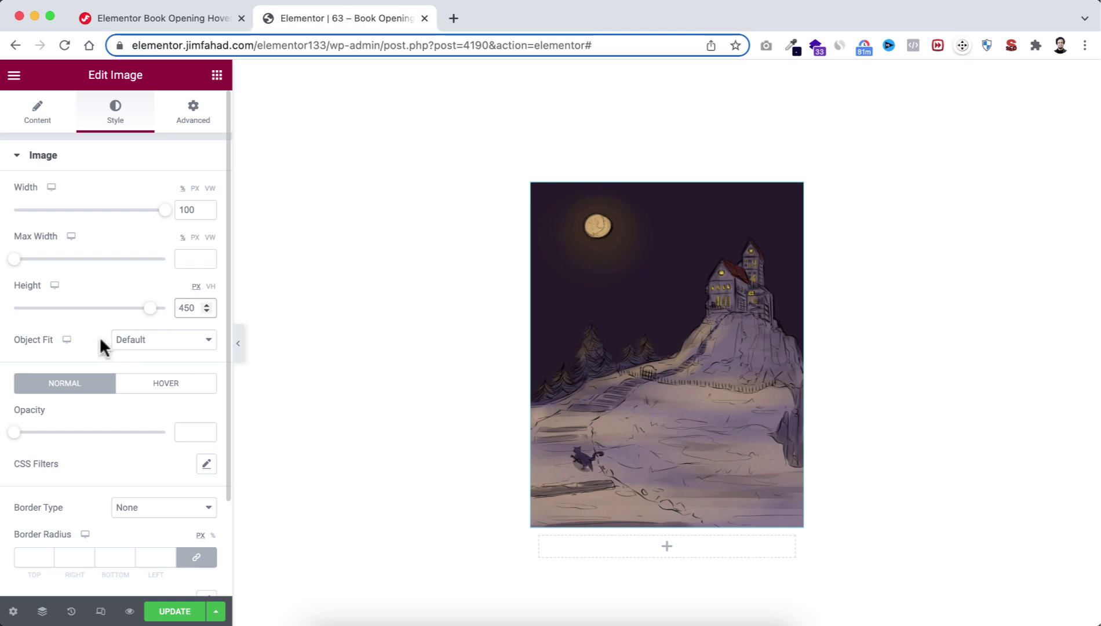
left_click(148, 342)
left_click(152, 372)
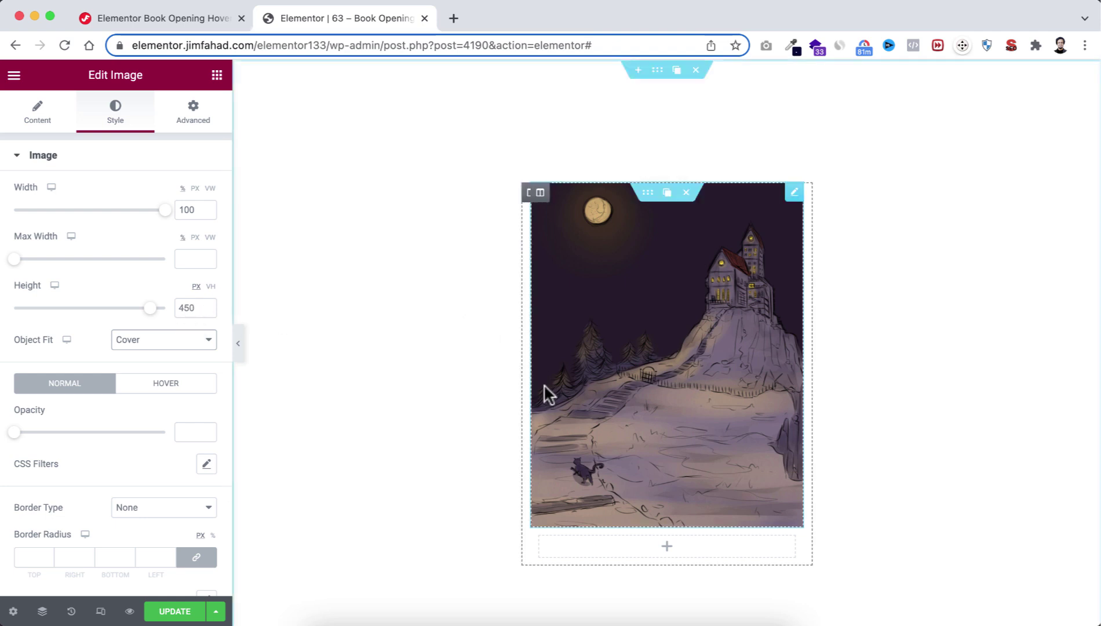
scroll(563, 438, "down", 2)
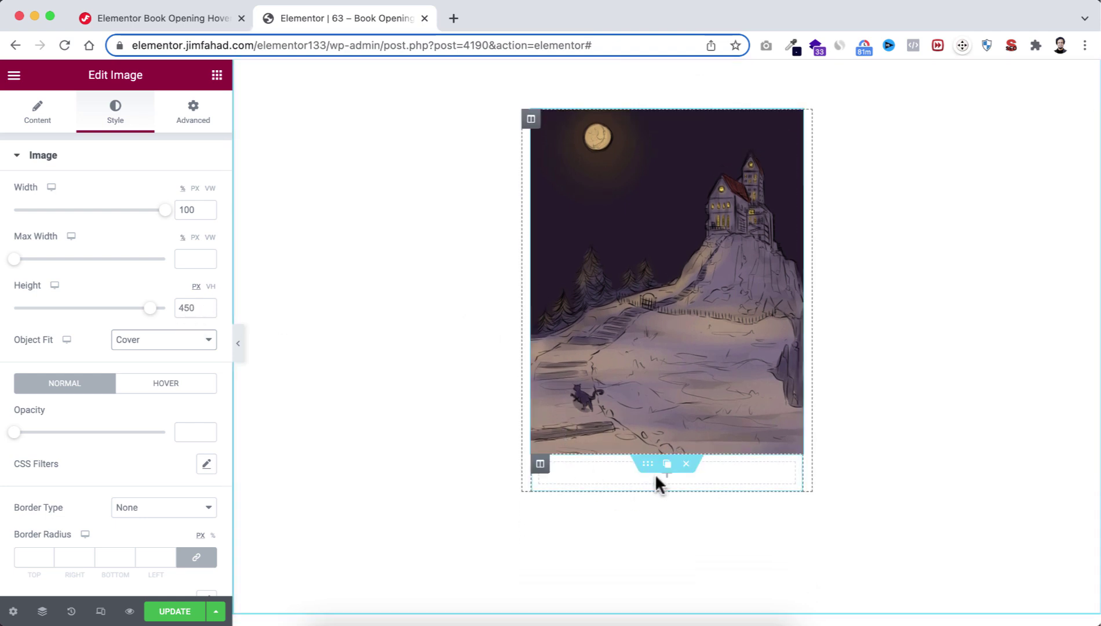
Step: Give the lower inner section a 450 min height and middle vertical alignment
left_click(648, 464)
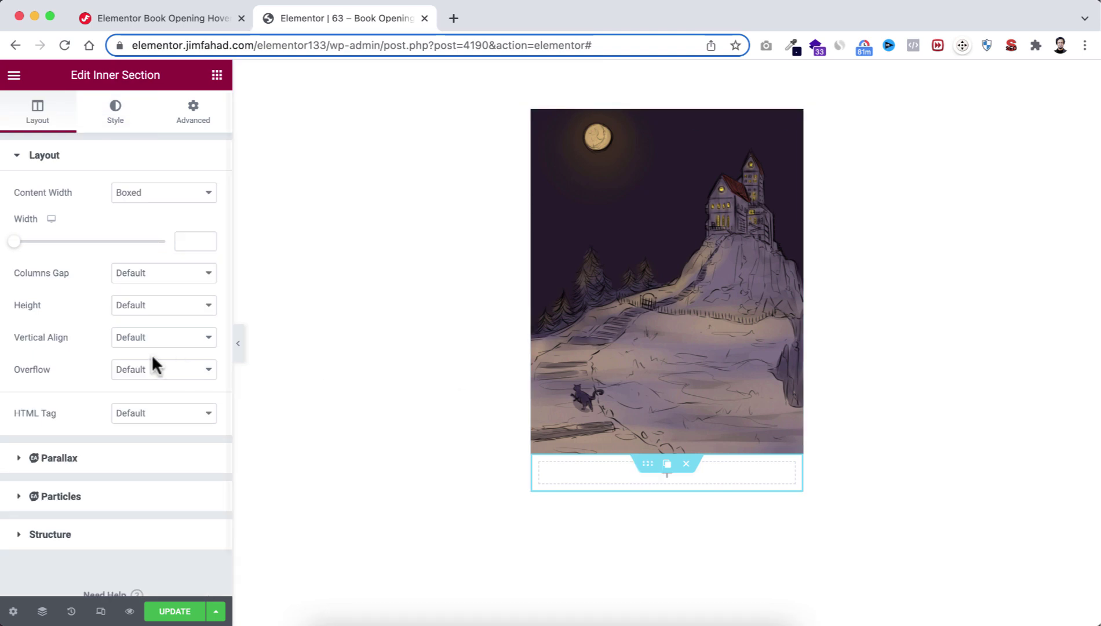
left_click(171, 313)
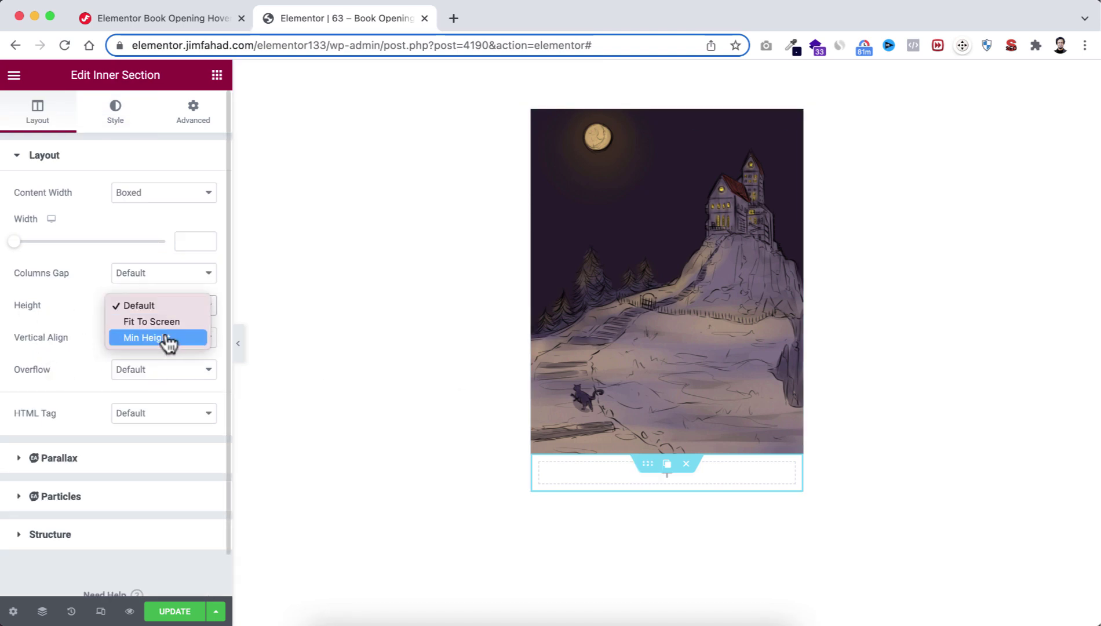
left_click(167, 341)
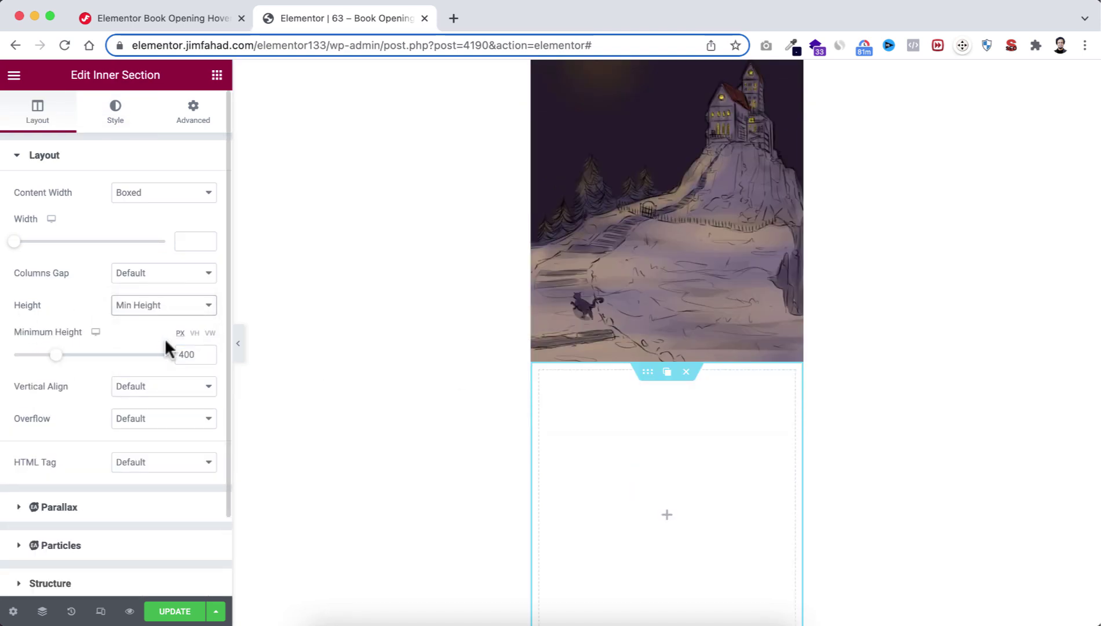
left_click(184, 349)
type("5")
scroll(493, 477, "down", 3)
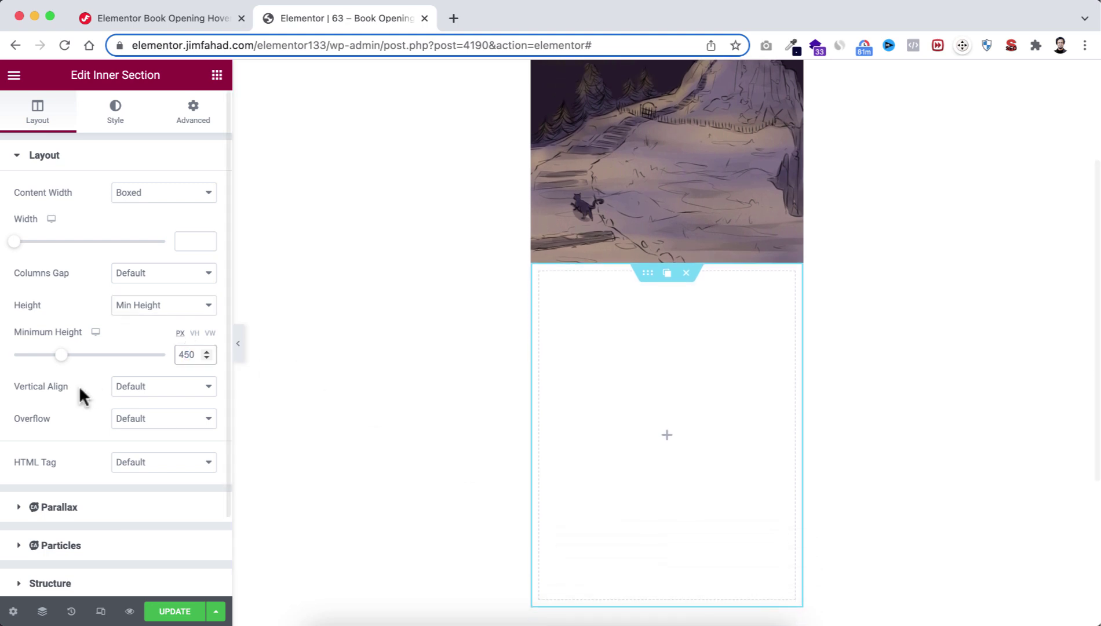
left_click(148, 388)
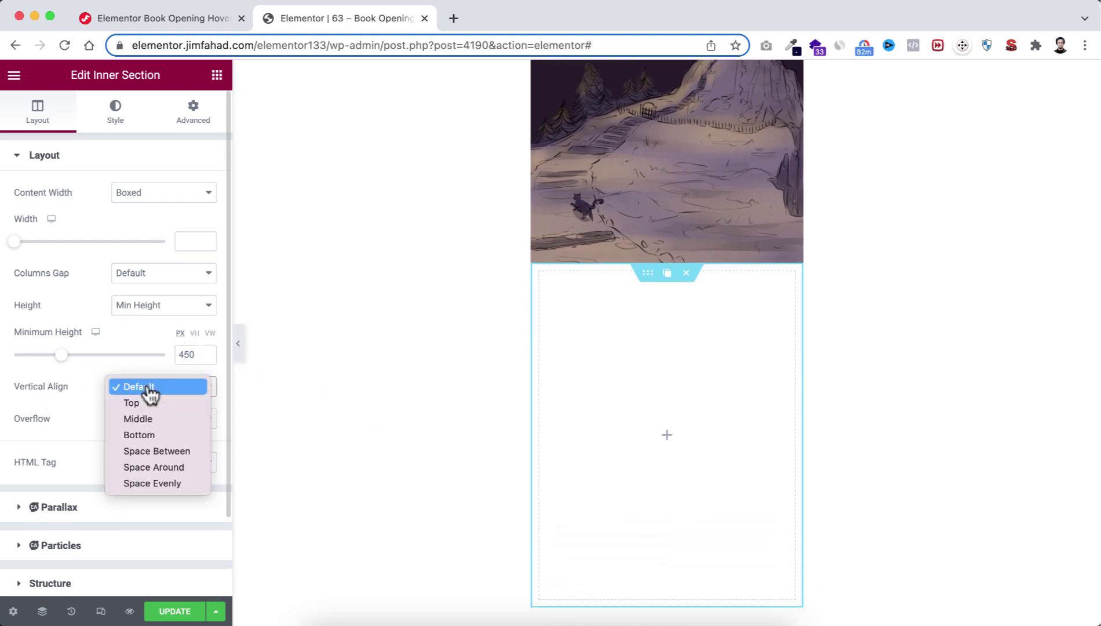
left_click(148, 421)
Step: Add an inset box shadow with blur 20 to the lower section
left_click(114, 122)
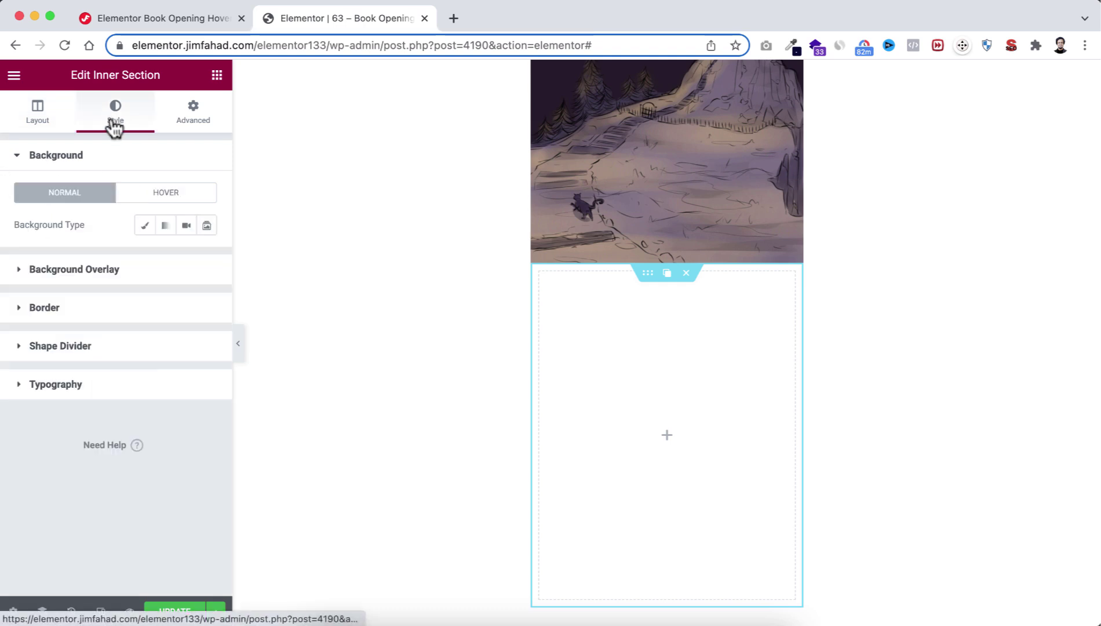
left_click(69, 310)
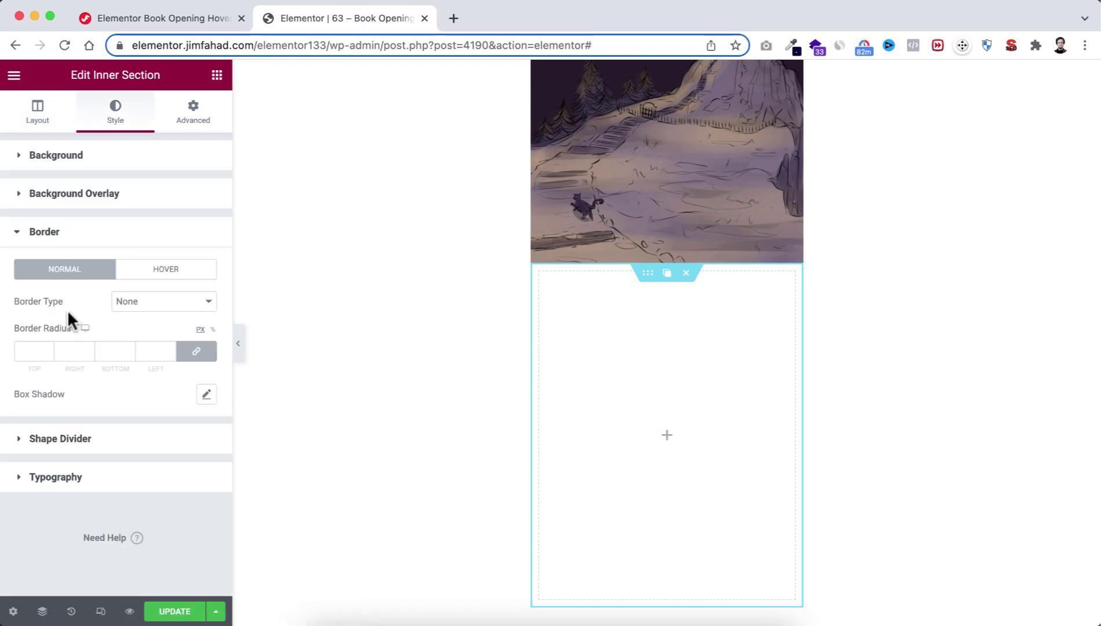
left_click(206, 398)
scroll(158, 464, "down", 1)
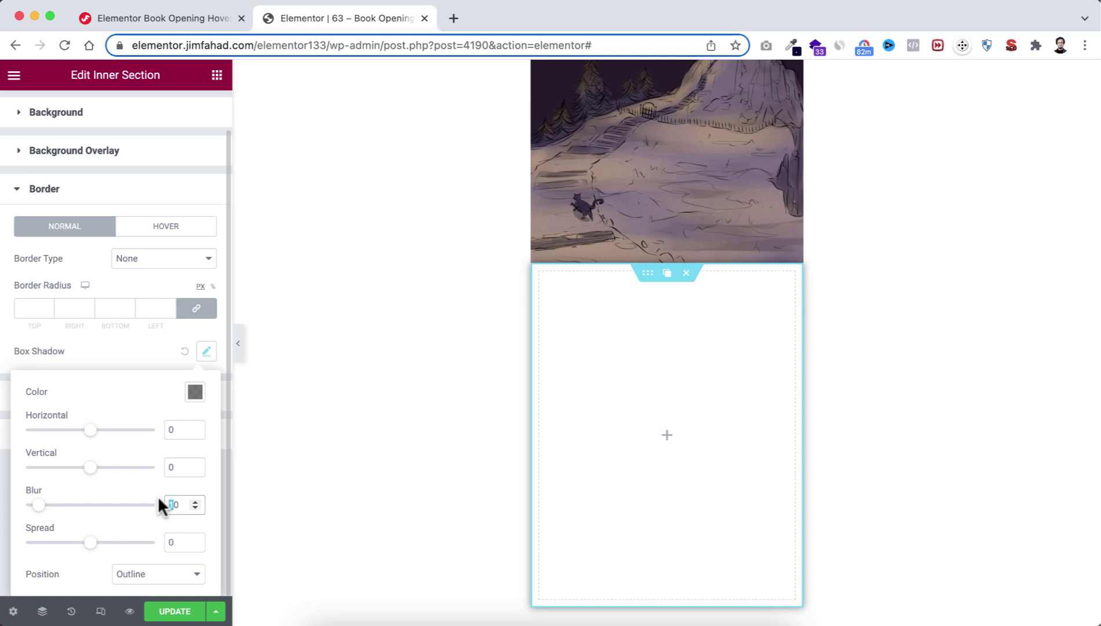
type("2")
left_click(149, 575)
left_click(150, 590)
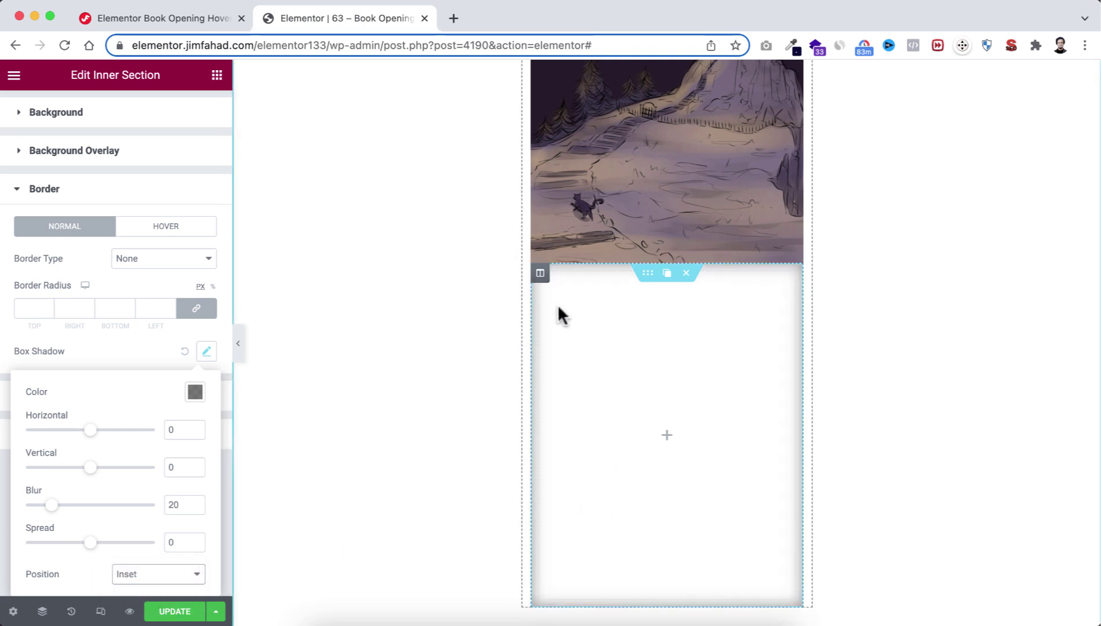
left_click(540, 273)
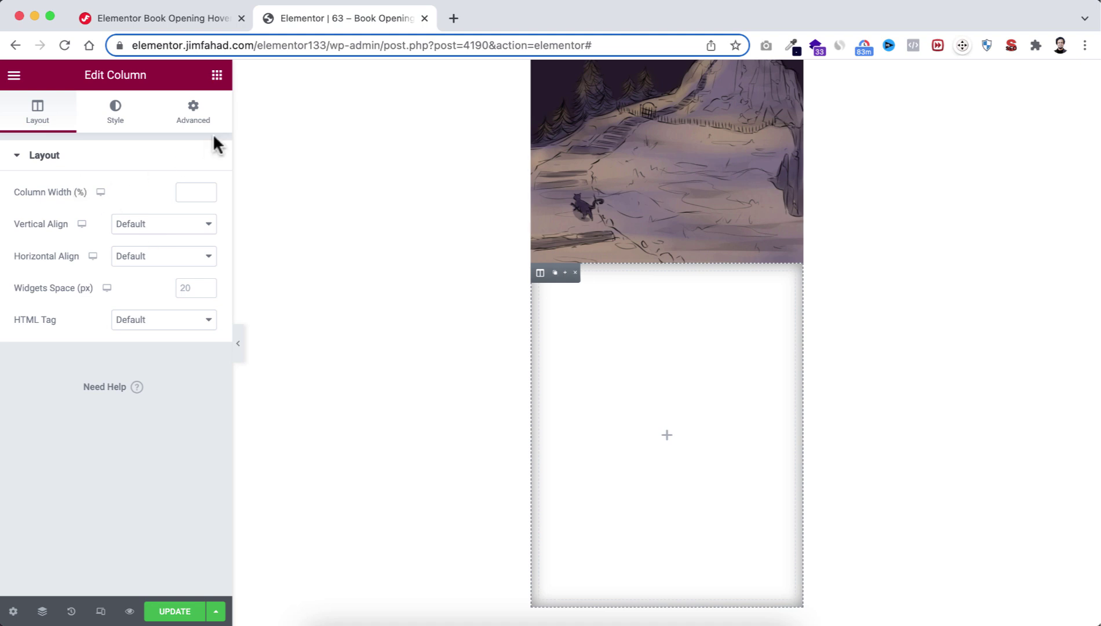
Step: Set the lower inner column's padding to 40 top/bottom and 25 left/right
left_click(203, 116)
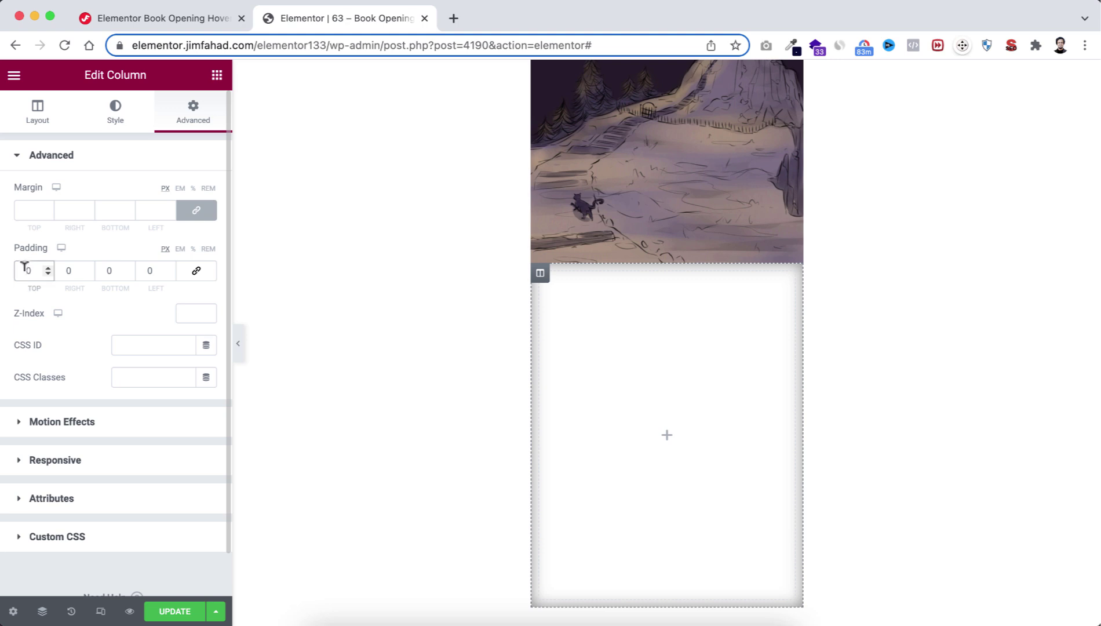
left_click(102, 266)
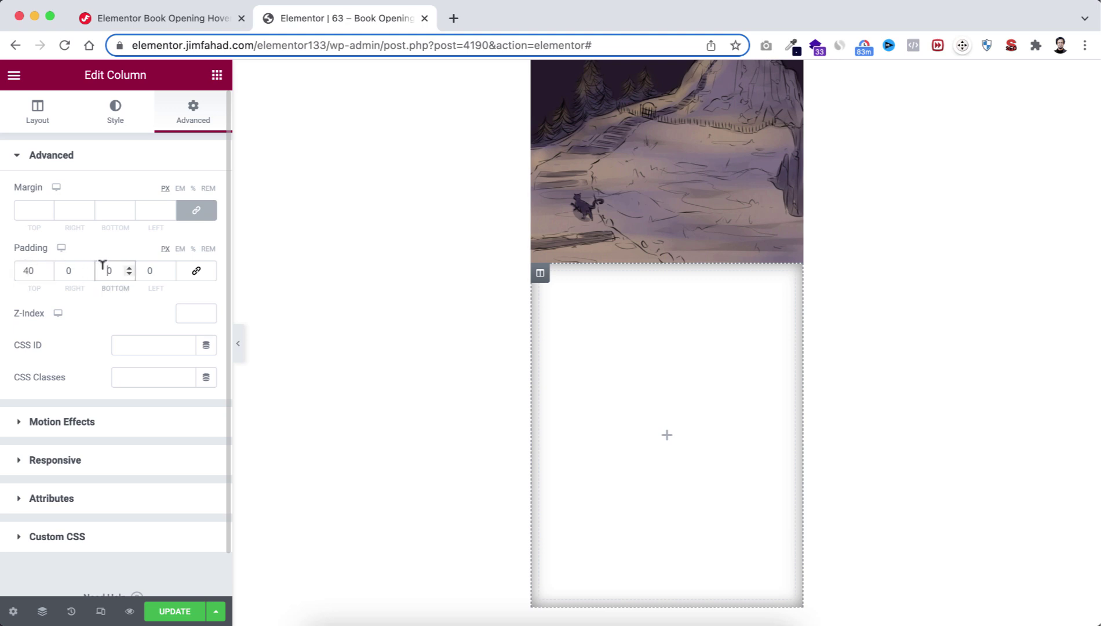
double_click(63, 270)
type("25")
double_click(150, 271)
type("25")
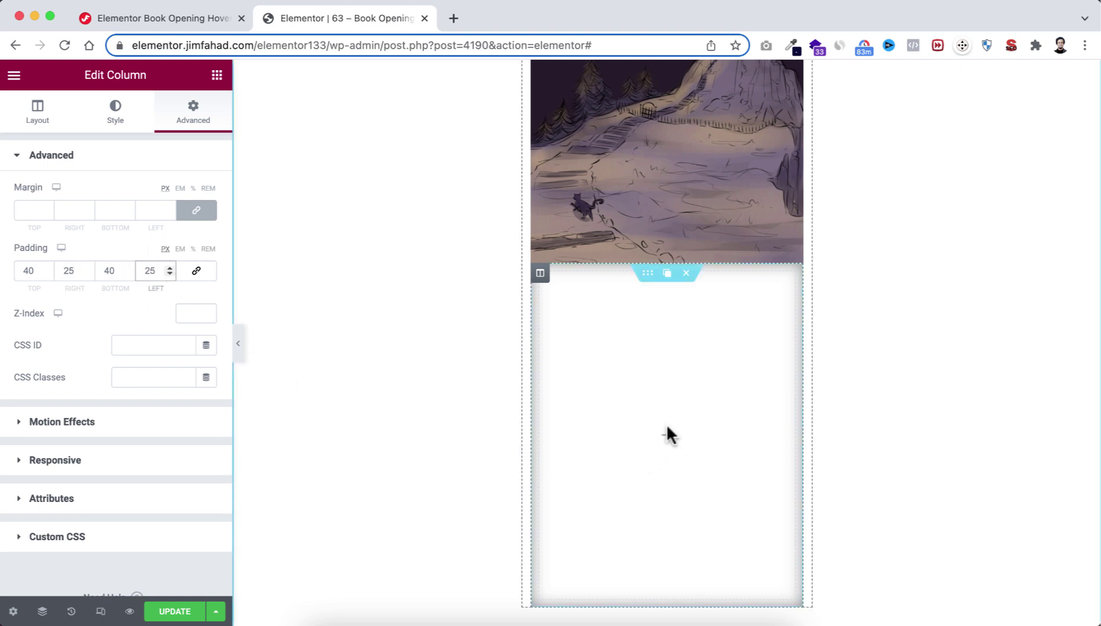
left_click(668, 442)
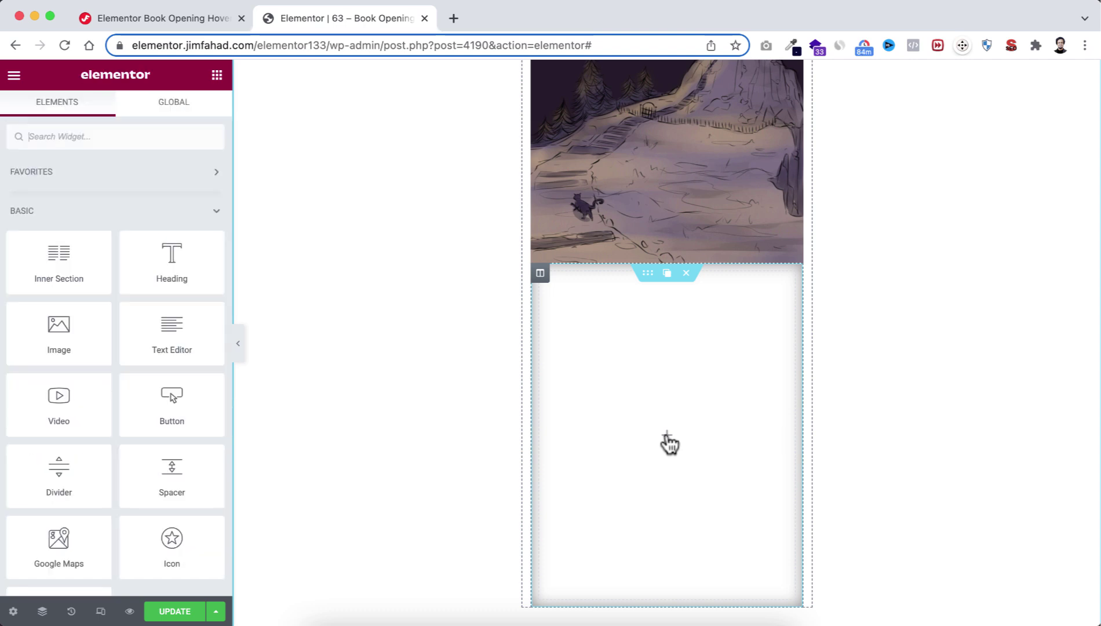
Step: Add a left-aligned Heading widget reading 'Monalisa at Dhaka' to the column
left_click_drag(189, 276, 661, 428)
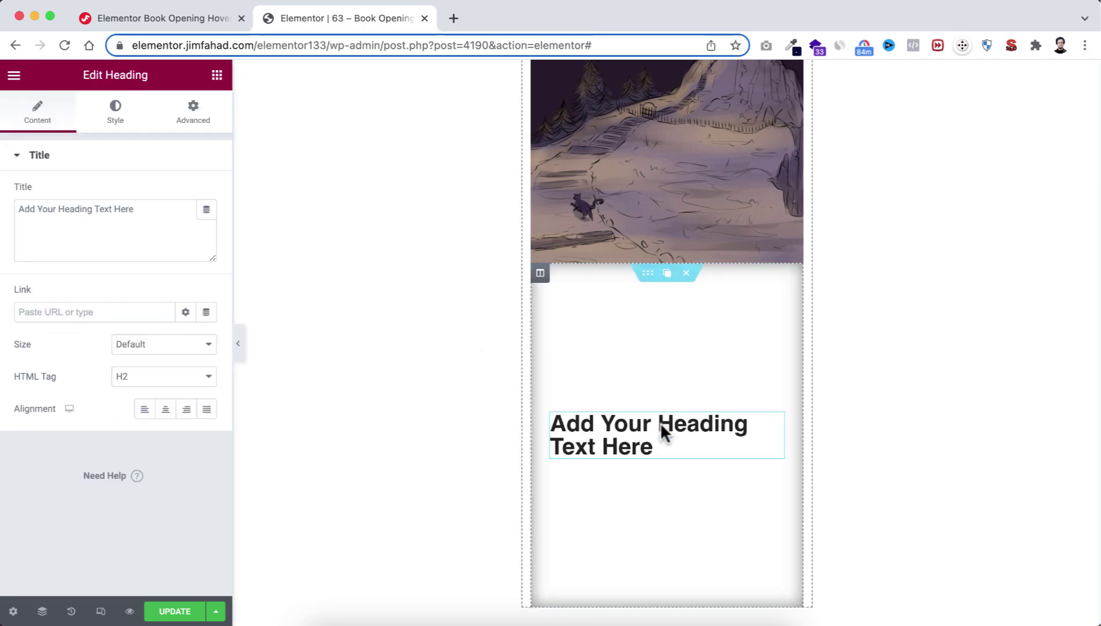
triple_click(148, 200)
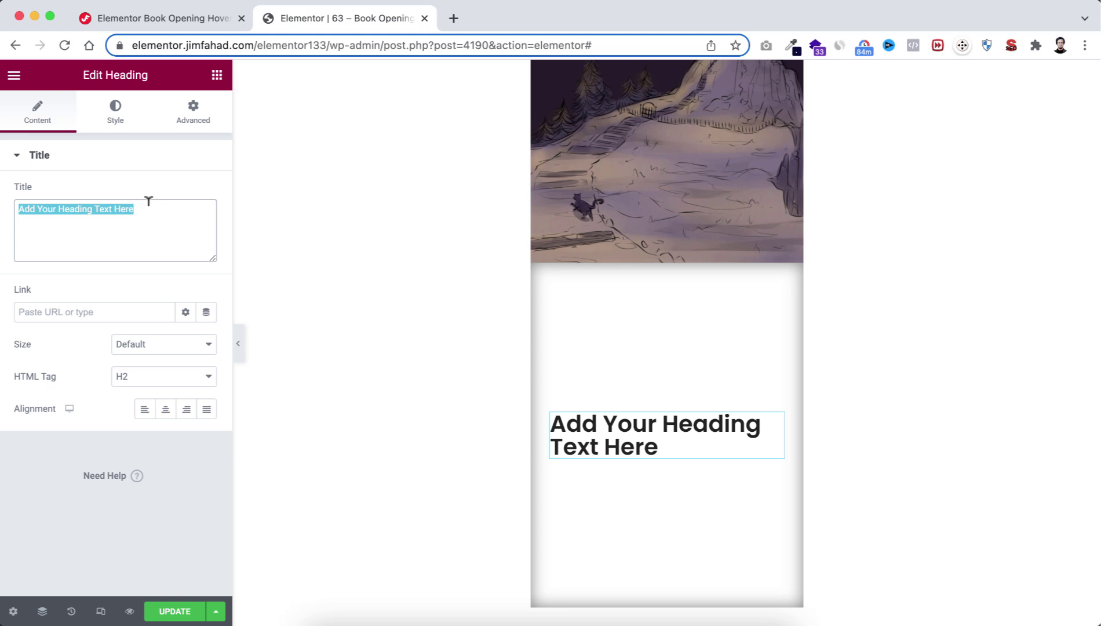
type("Monalisa at Dhaka")
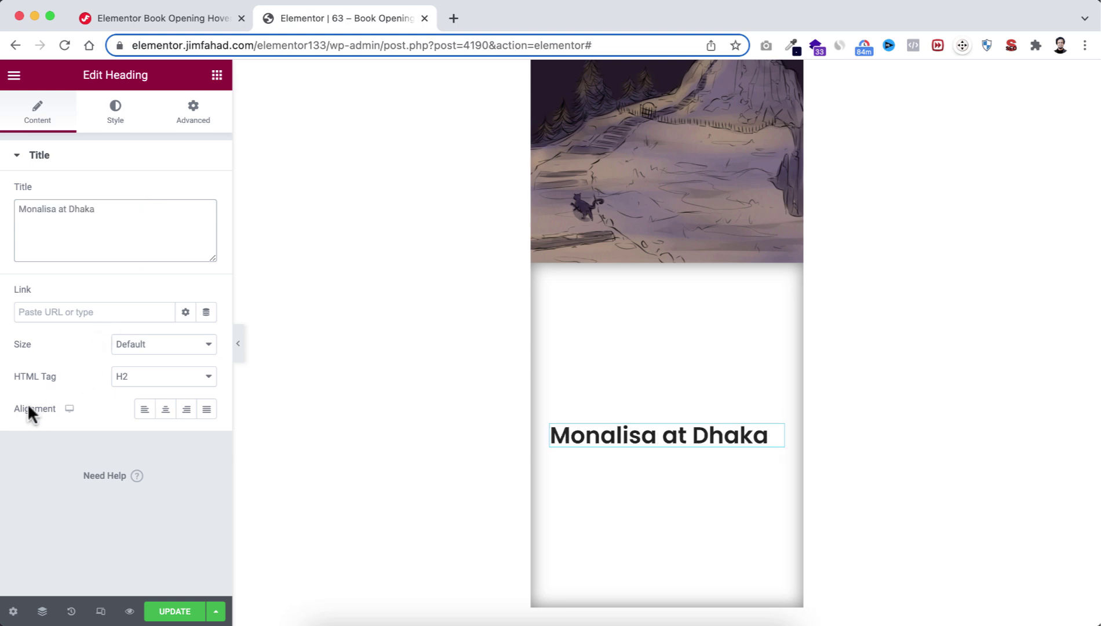
left_click(144, 411)
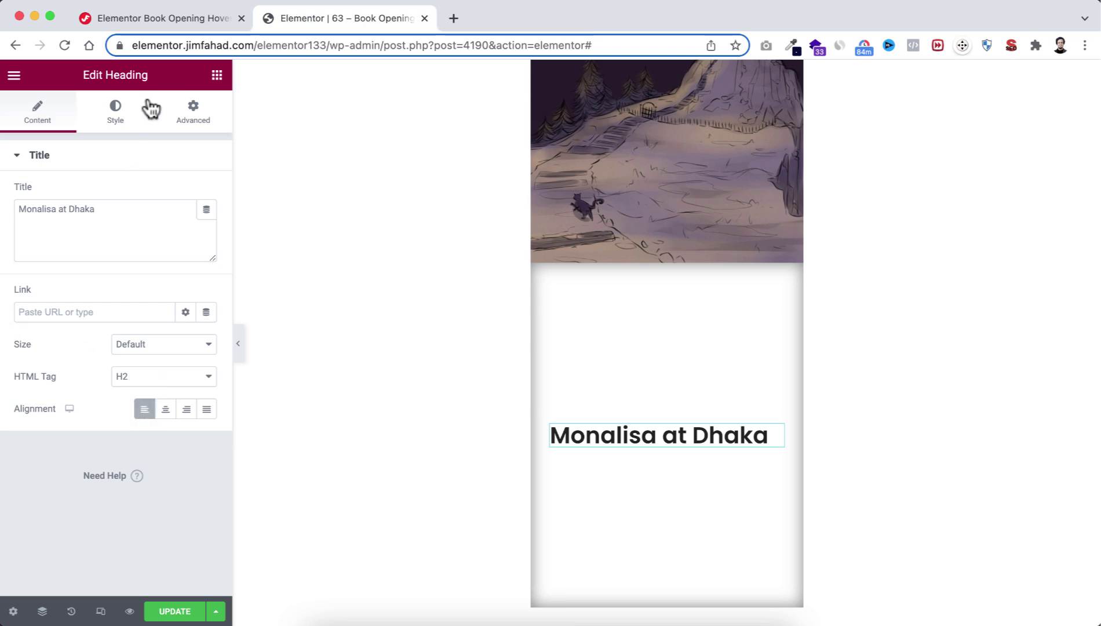
Step: Style the heading at 20 px, weight 500, 1.2 em line height, 0.5 letter spacing
left_click(116, 113)
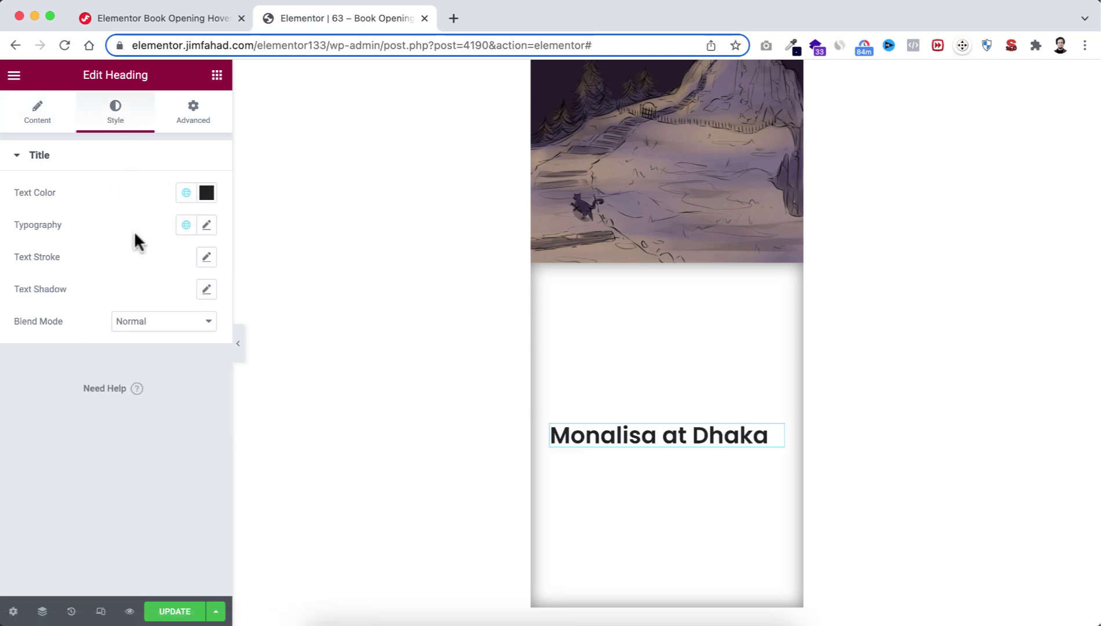
left_click(205, 226)
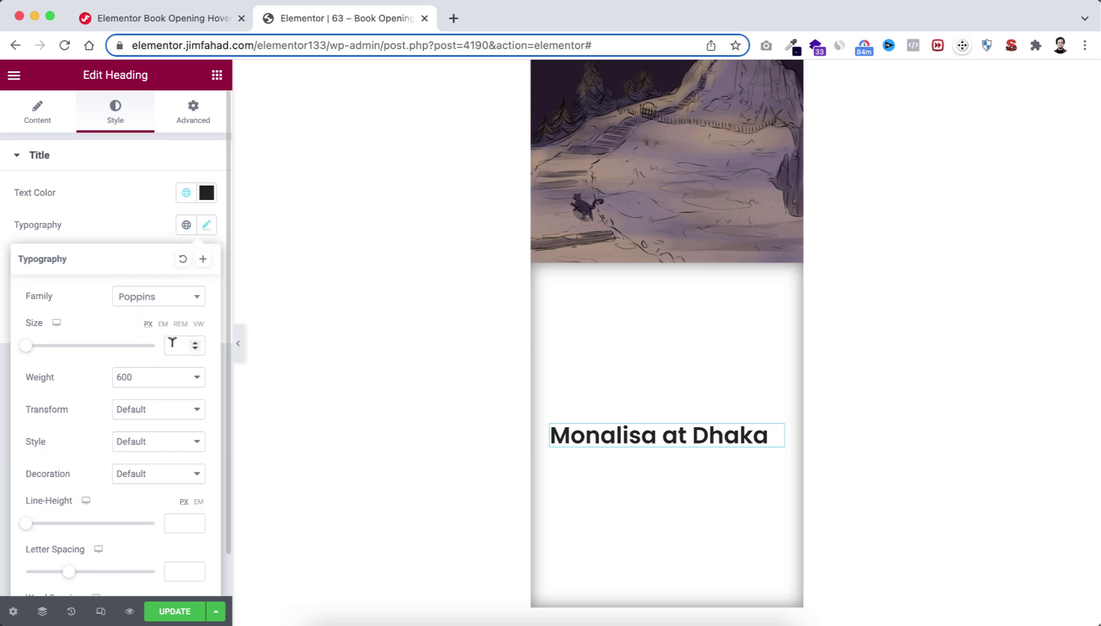
type("20")
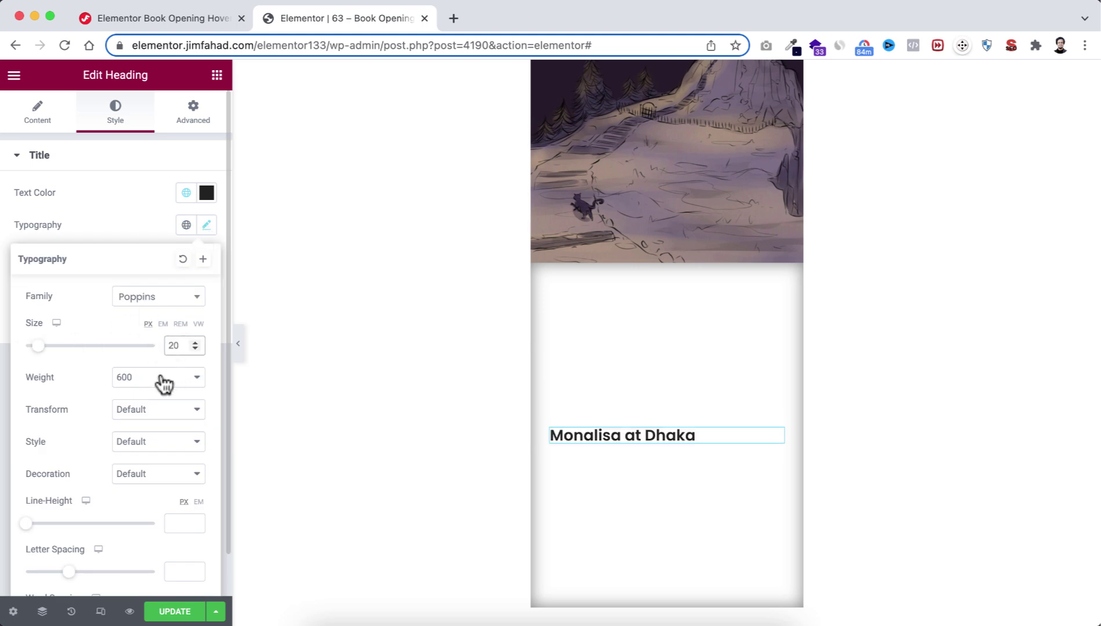
left_click(169, 380)
left_click(152, 364)
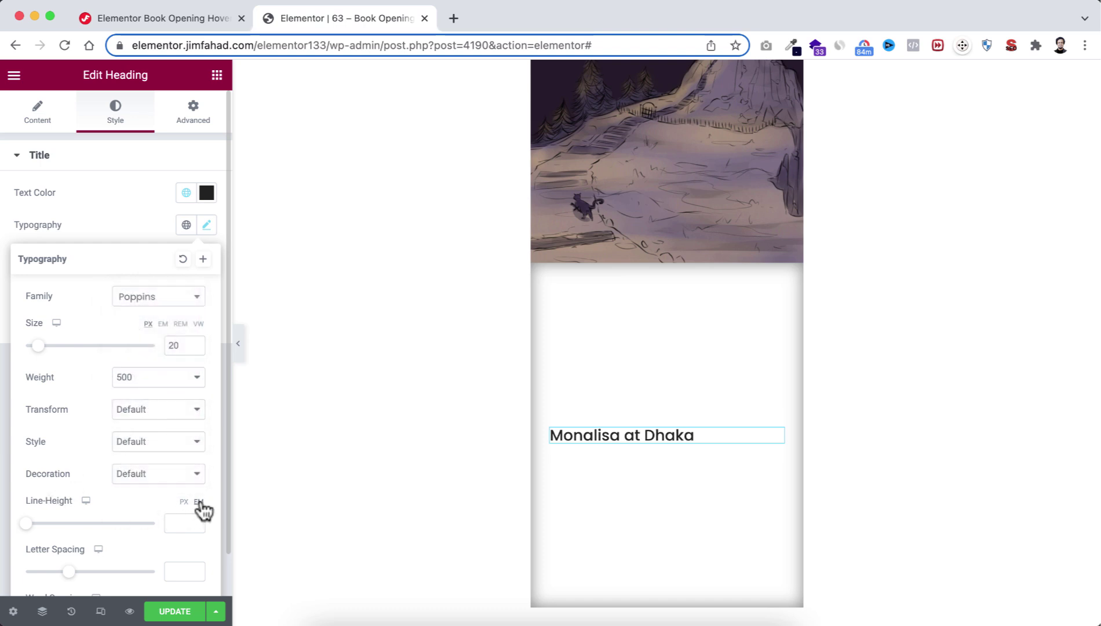
type("1.2")
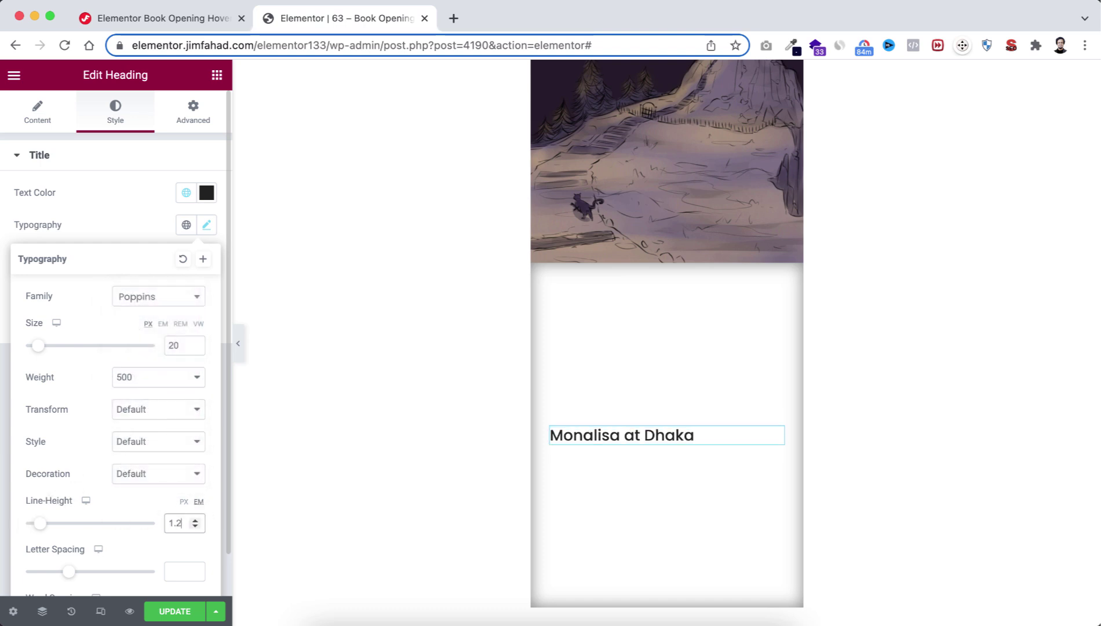
scroll(180, 542, "down", 1)
left_click(177, 525)
type("0.5")
scroll(145, 406, "up", 1)
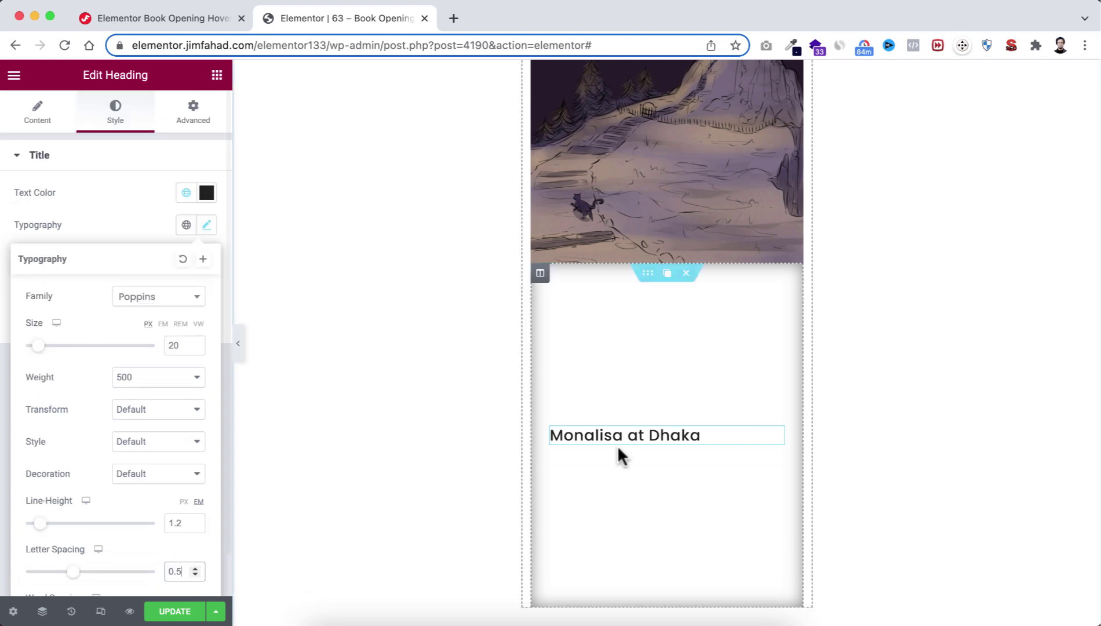
left_click(218, 77)
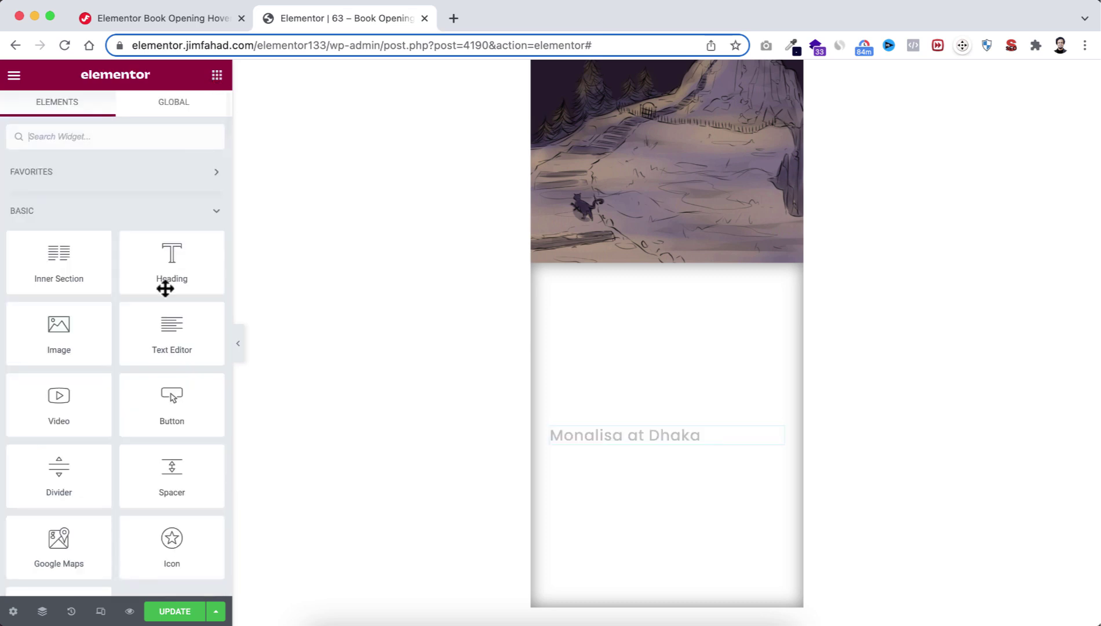
Step: Add a text block below the heading with pasted lorem ipsum text coloured #111111
left_click_drag(608, 453, 619, 431)
left_click_drag(119, 379, 7, 277)
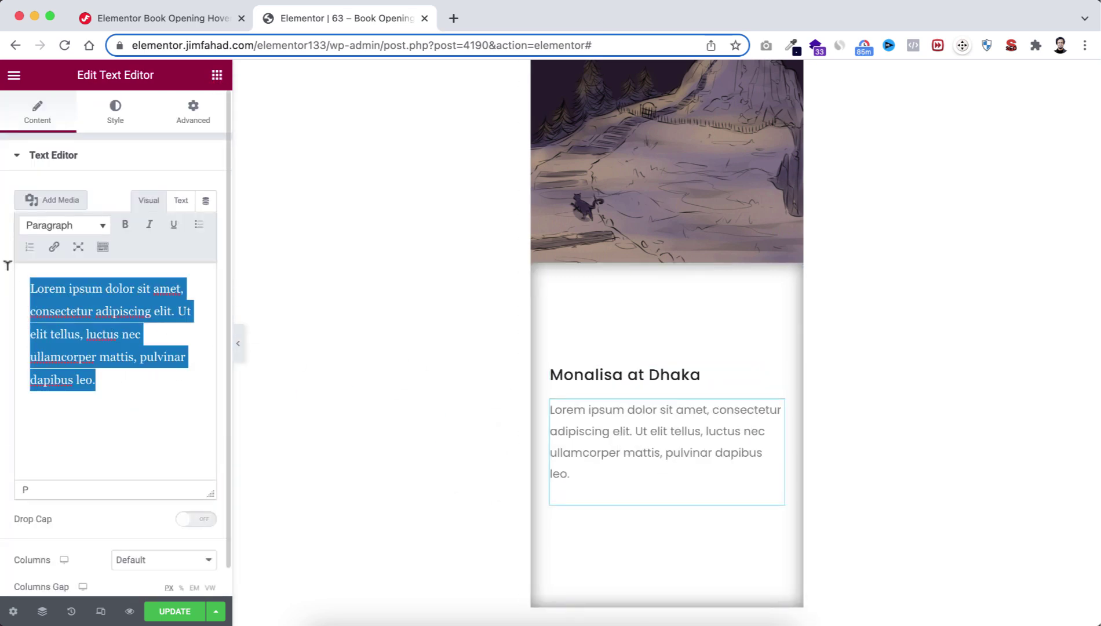
key("super+v")
left_click(116, 115)
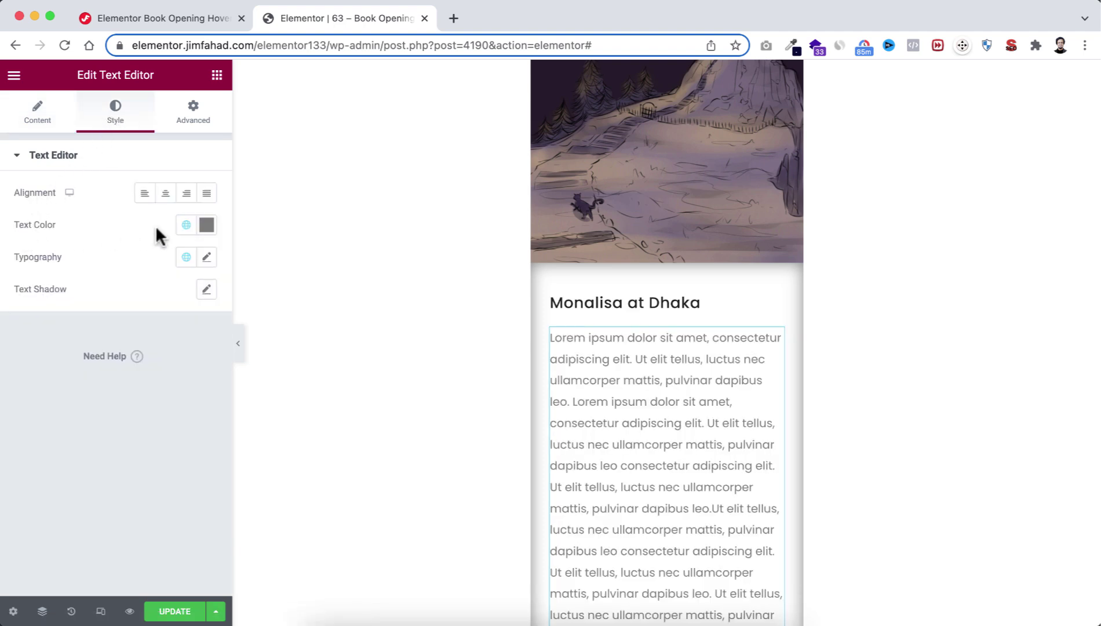
left_click(206, 225)
type("#111111")
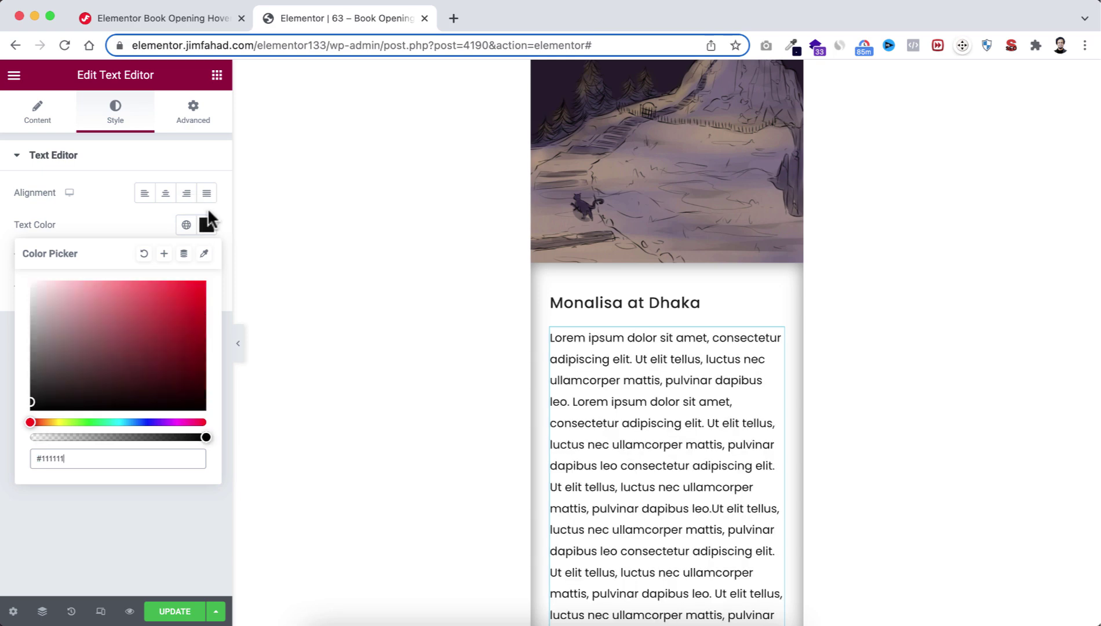
left_click(126, 225)
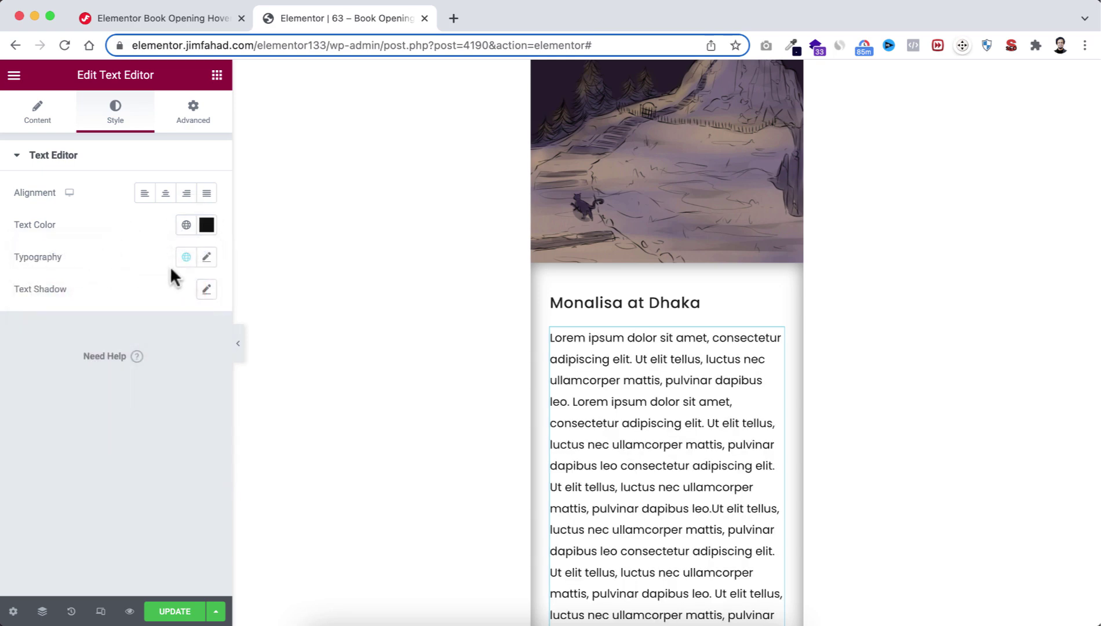
Step: Set the paragraph typography to 15 px, 1.4 em line height and 0.5 letter spacing
left_click(208, 258)
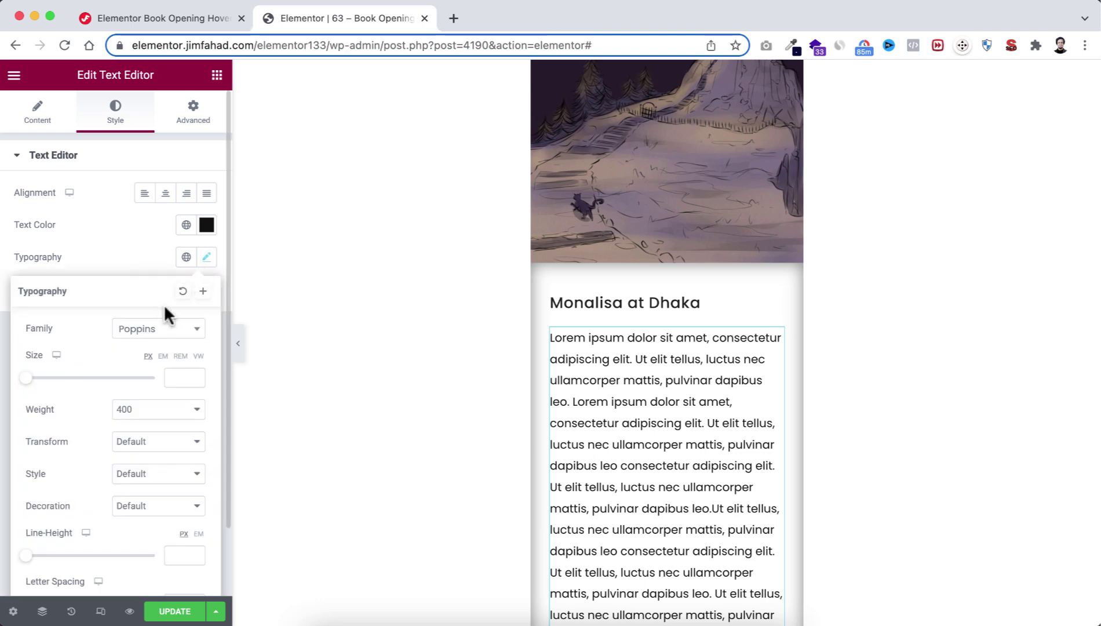
left_click(180, 376)
type("15")
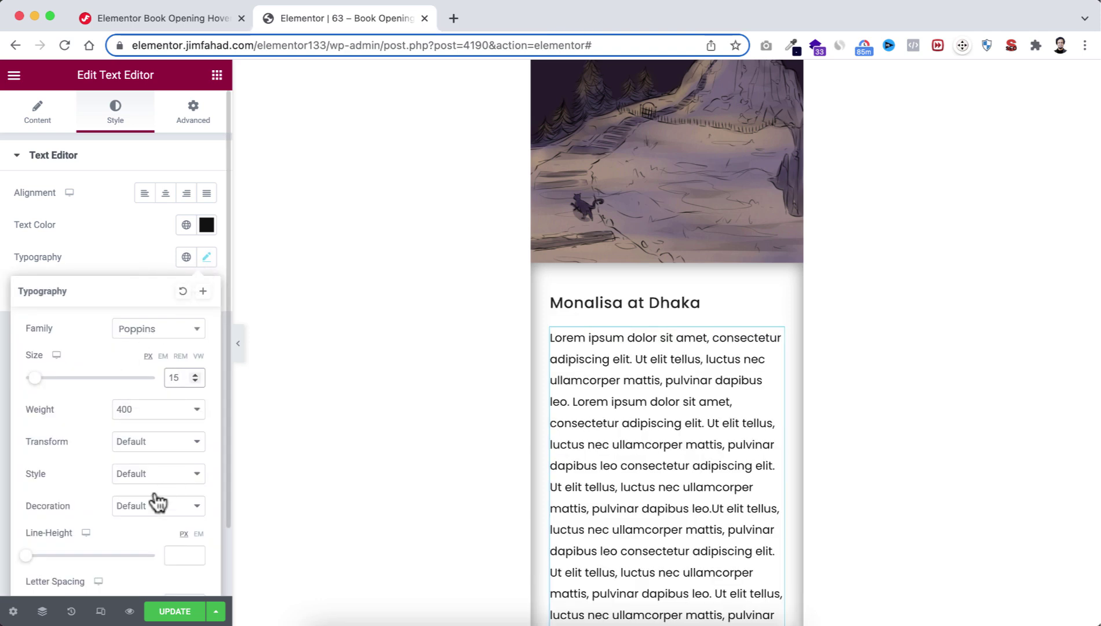
scroll(149, 496, "down", 2)
left_click(198, 488)
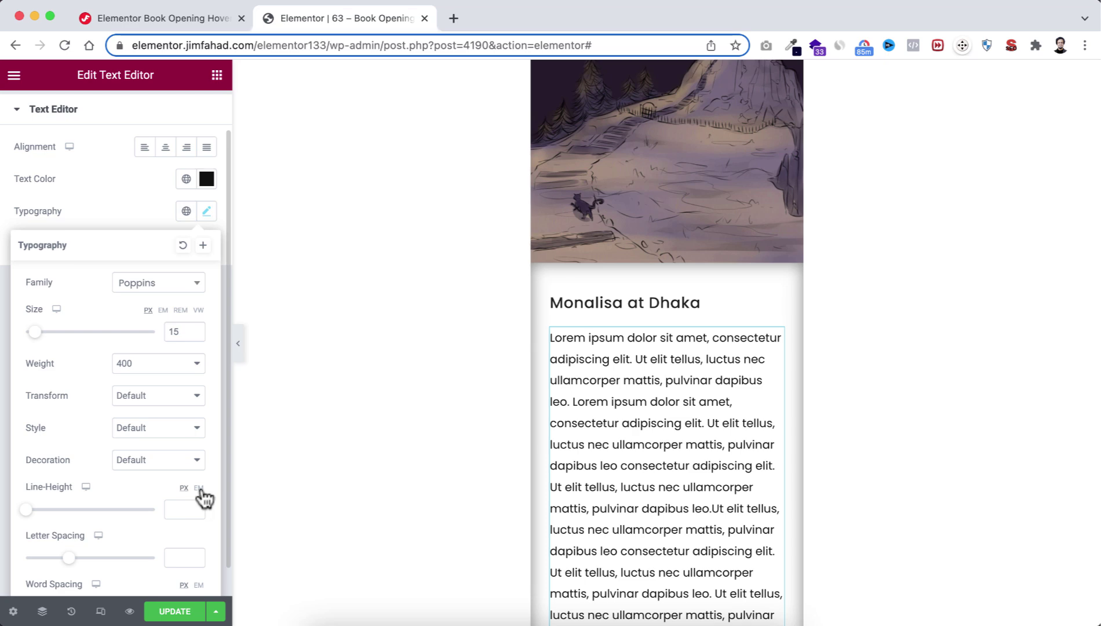
left_click(184, 510)
type("1.4")
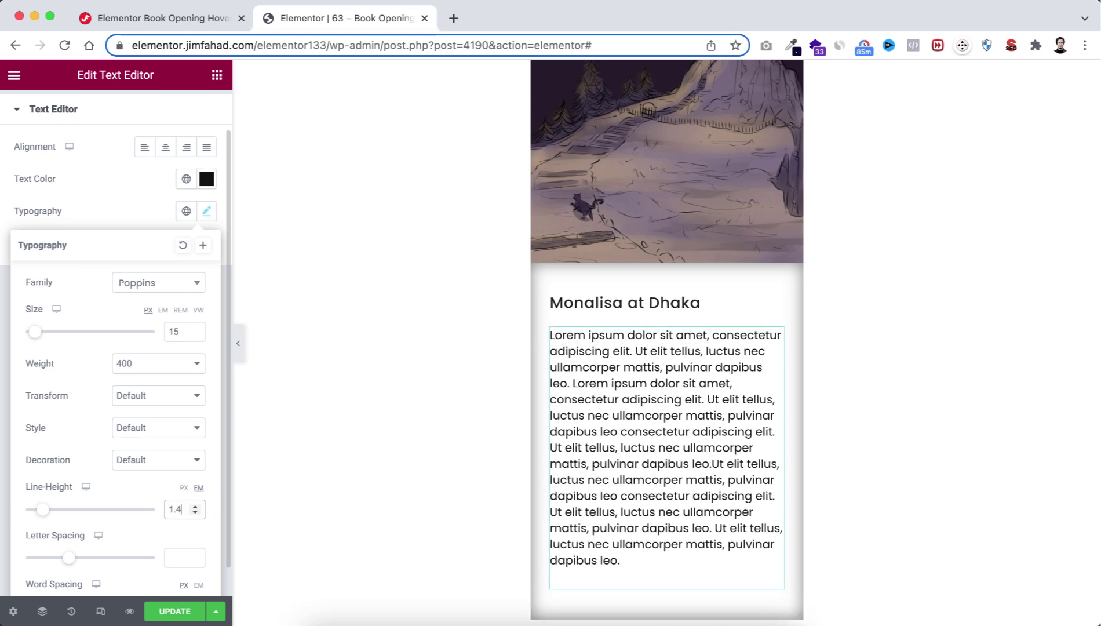
left_click(174, 557)
type("0.5")
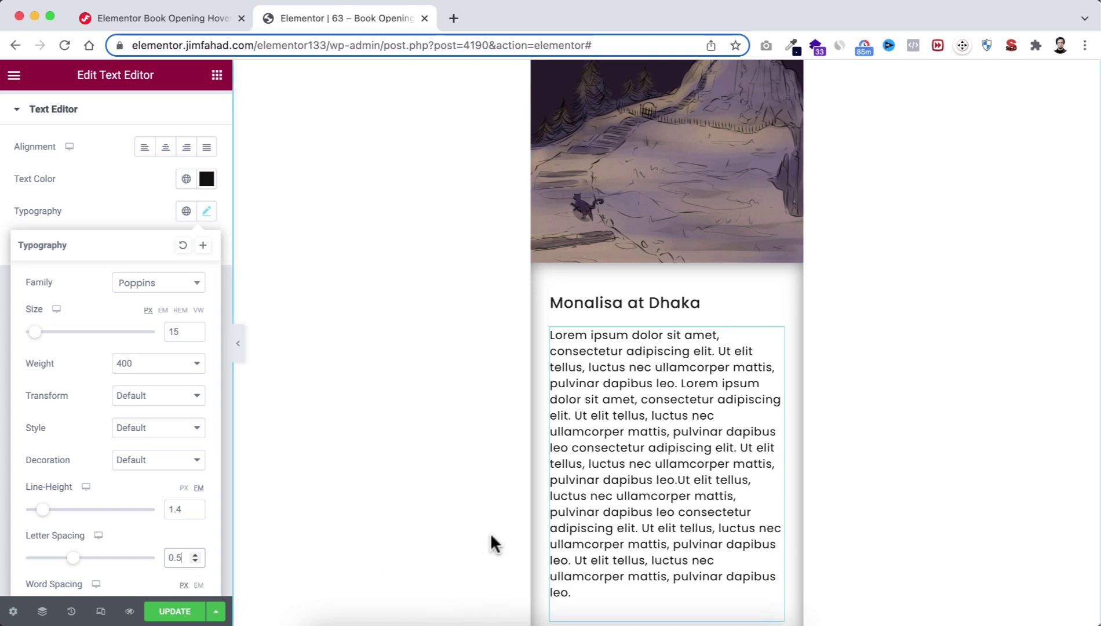
scroll(491, 536, "down", 1)
scroll(490, 533, "up", 4)
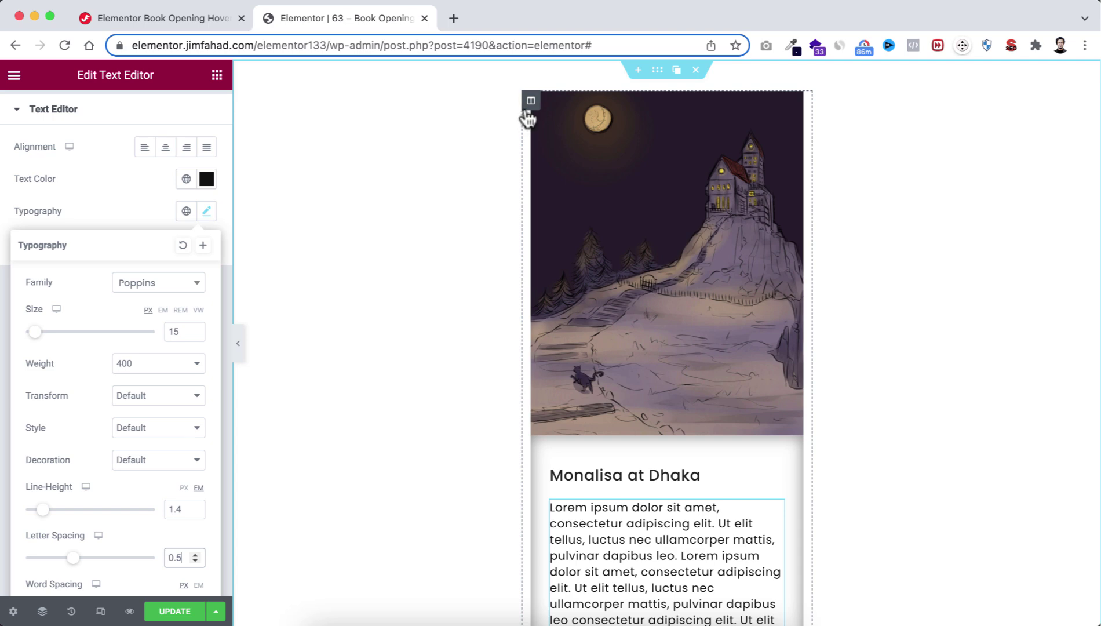
Step: Show the Navigator and set the outer column's CSS class to book
left_click(531, 109)
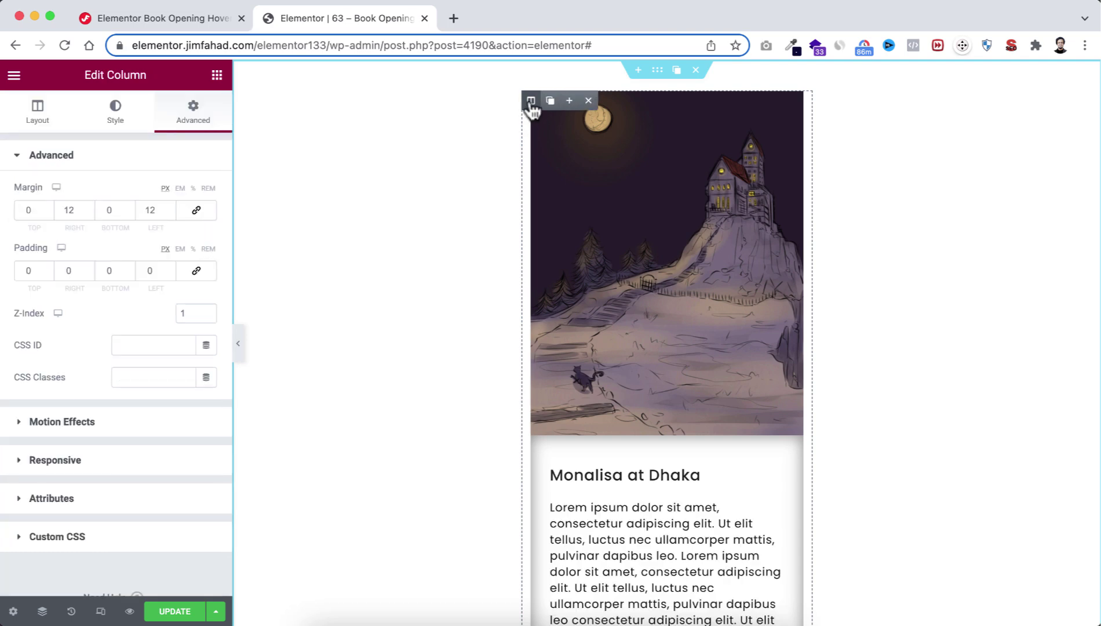
right_click(531, 104)
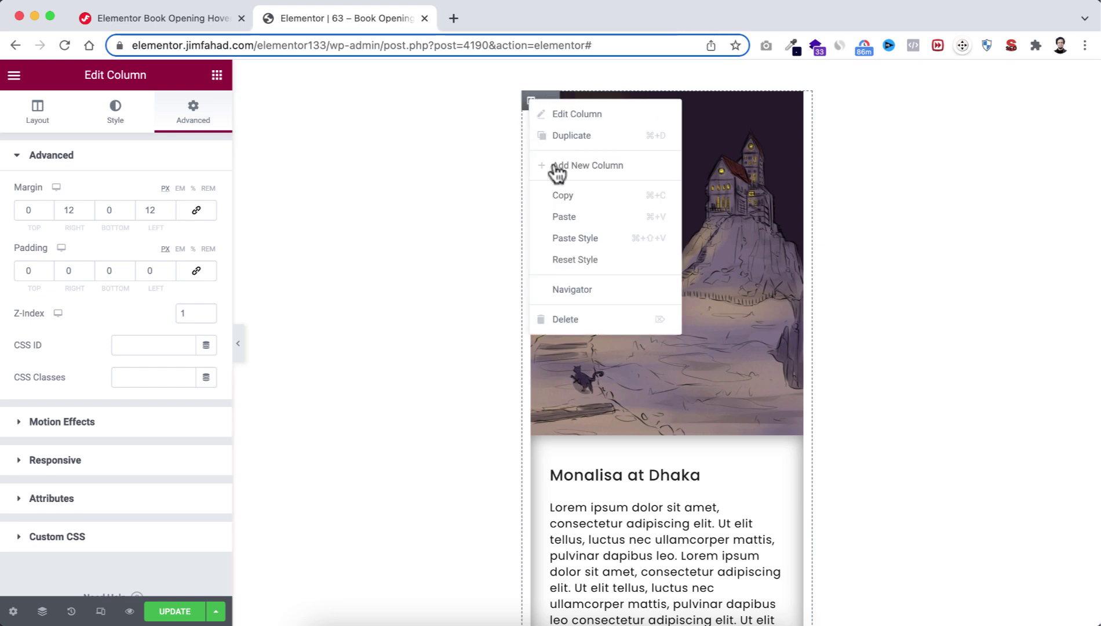
left_click(573, 289)
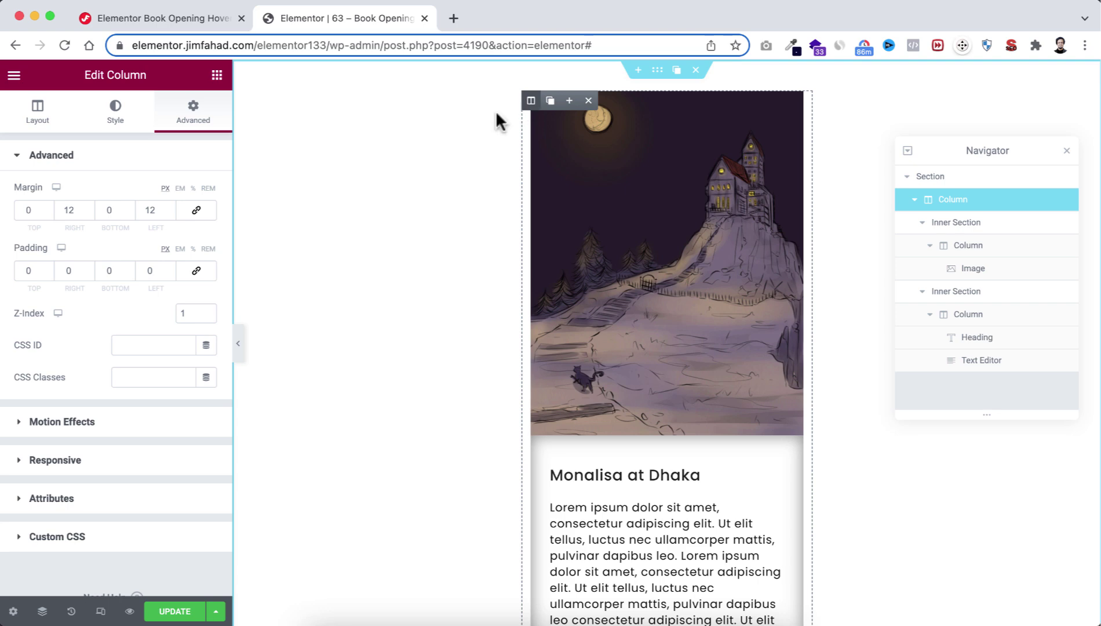
left_click(123, 380)
type("book")
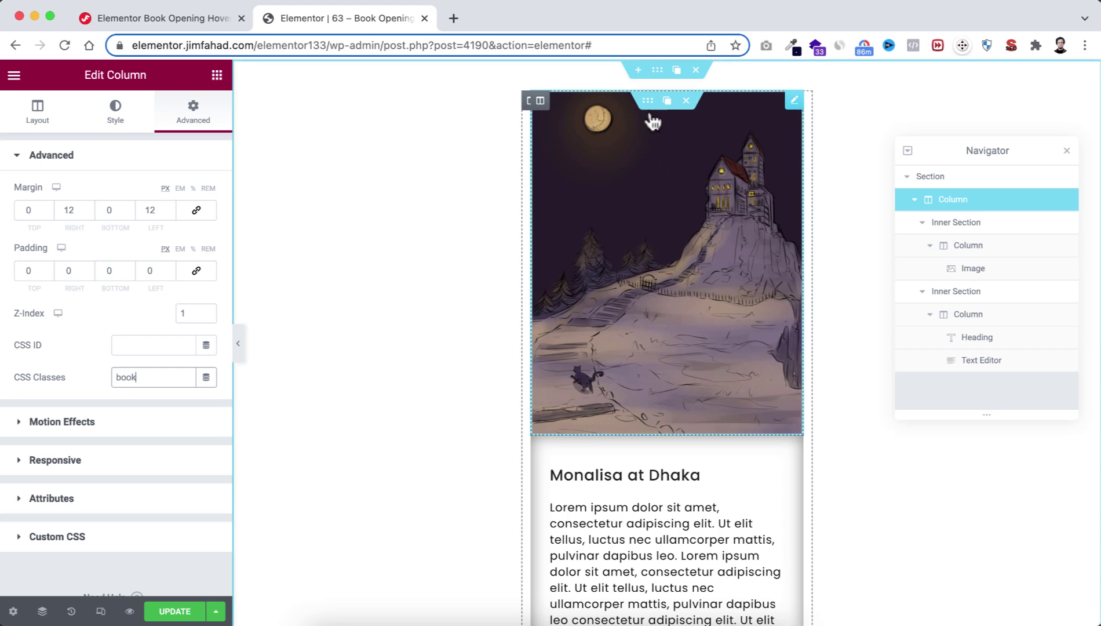
left_click(649, 104)
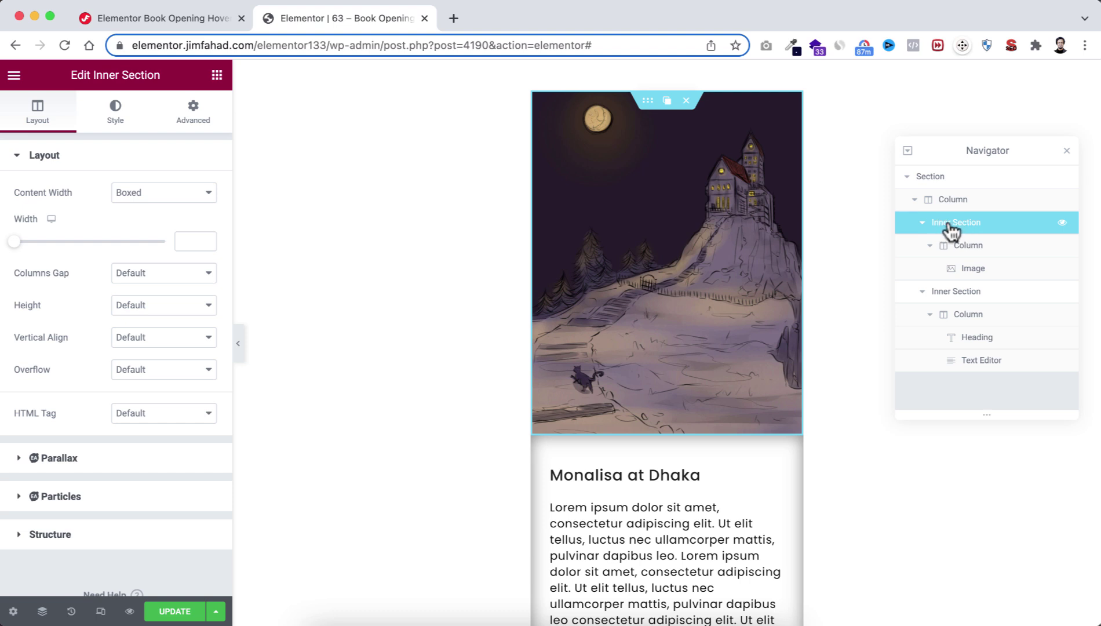
Step: Set the castle image inner section's CSS class to book-open and its z-index to 1
left_click(195, 116)
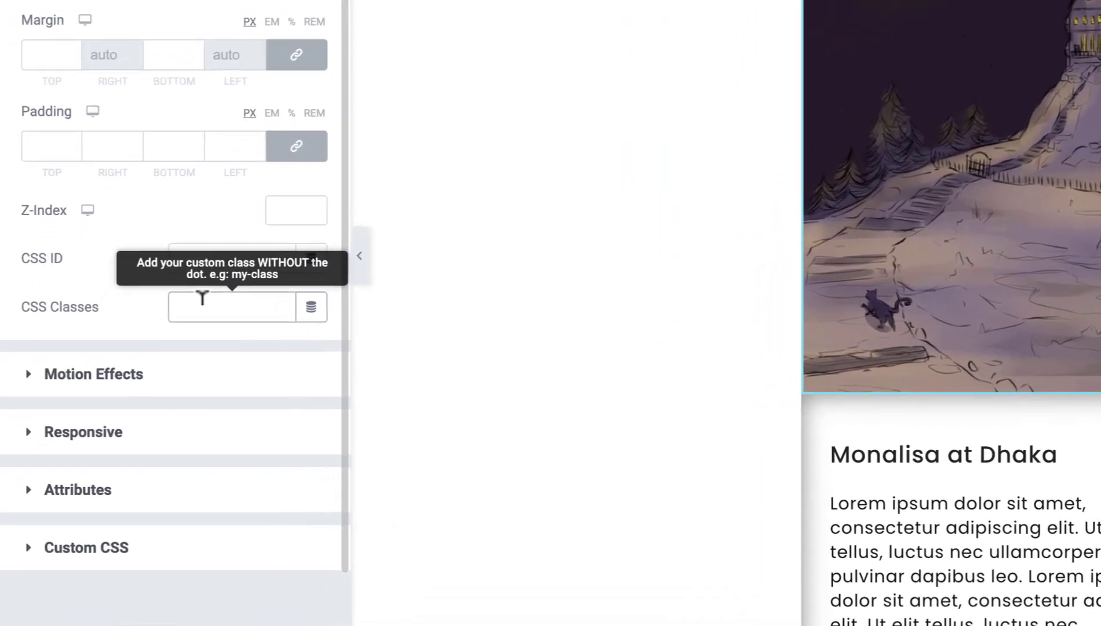
left_click(202, 298)
type("book-open")
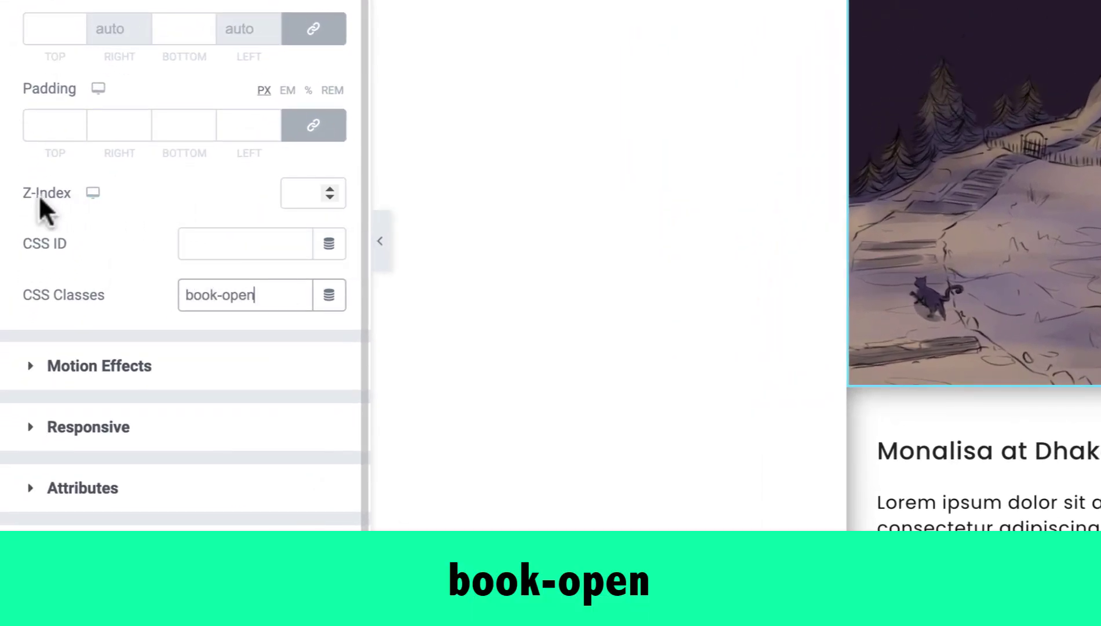
left_click(299, 184)
type("1")
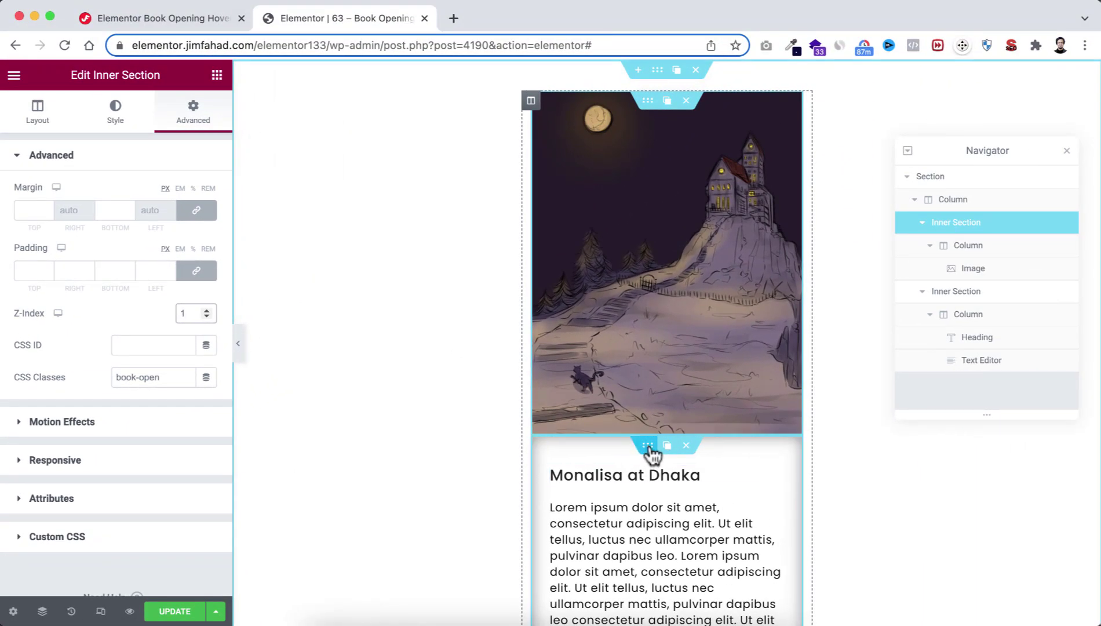
Step: Set the heading-and-text inner section's CSS class to book-text, then reselect the outer column
left_click(648, 447)
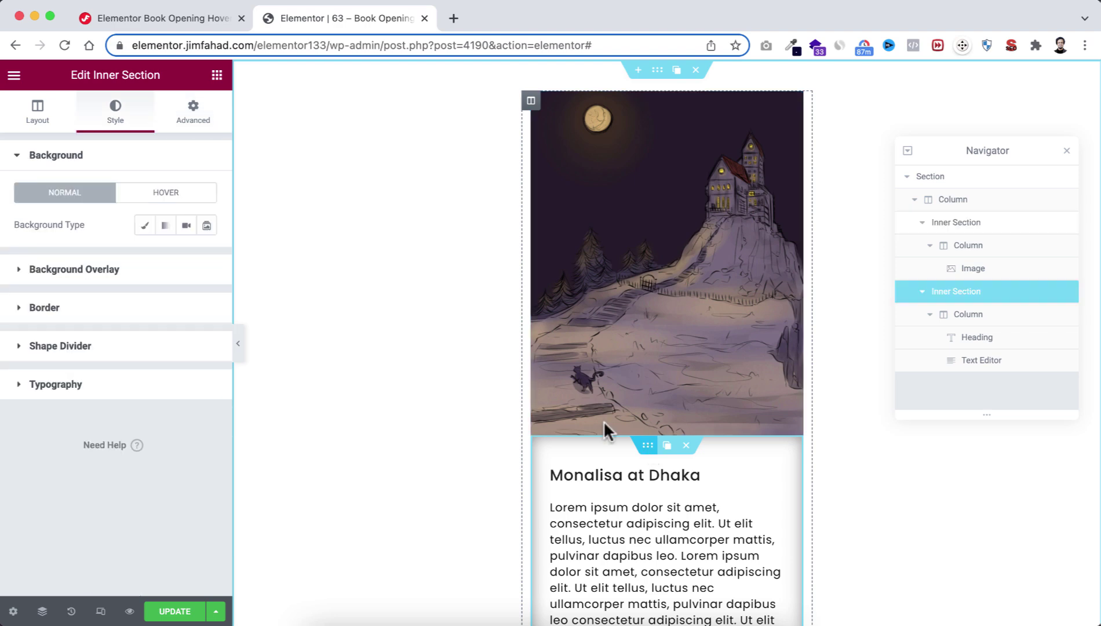
left_click(192, 122)
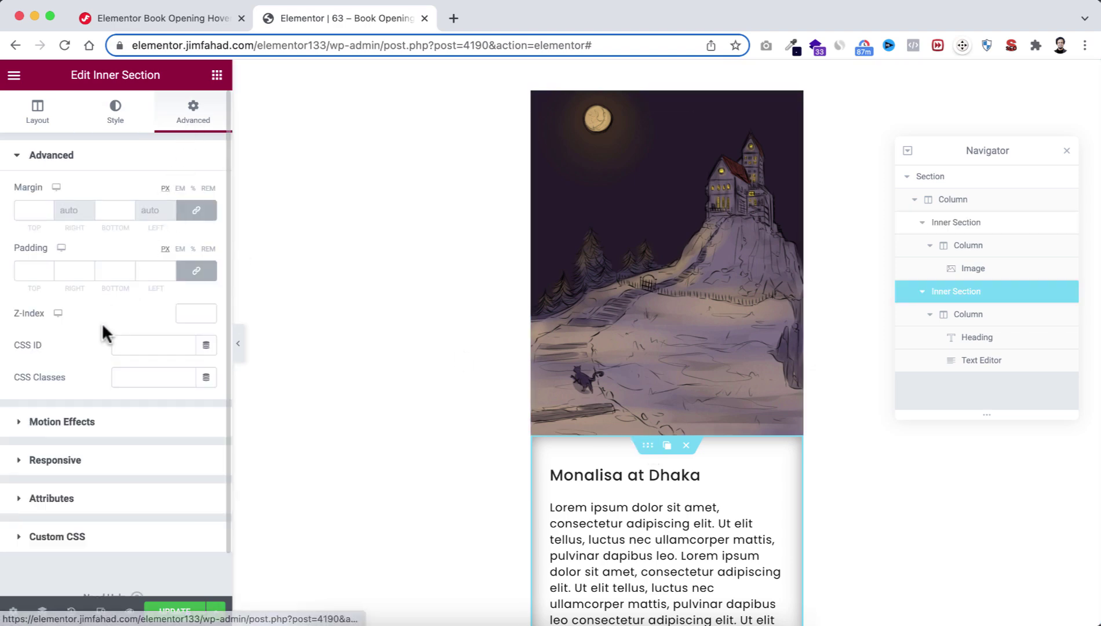
left_click(134, 375)
type("book-text")
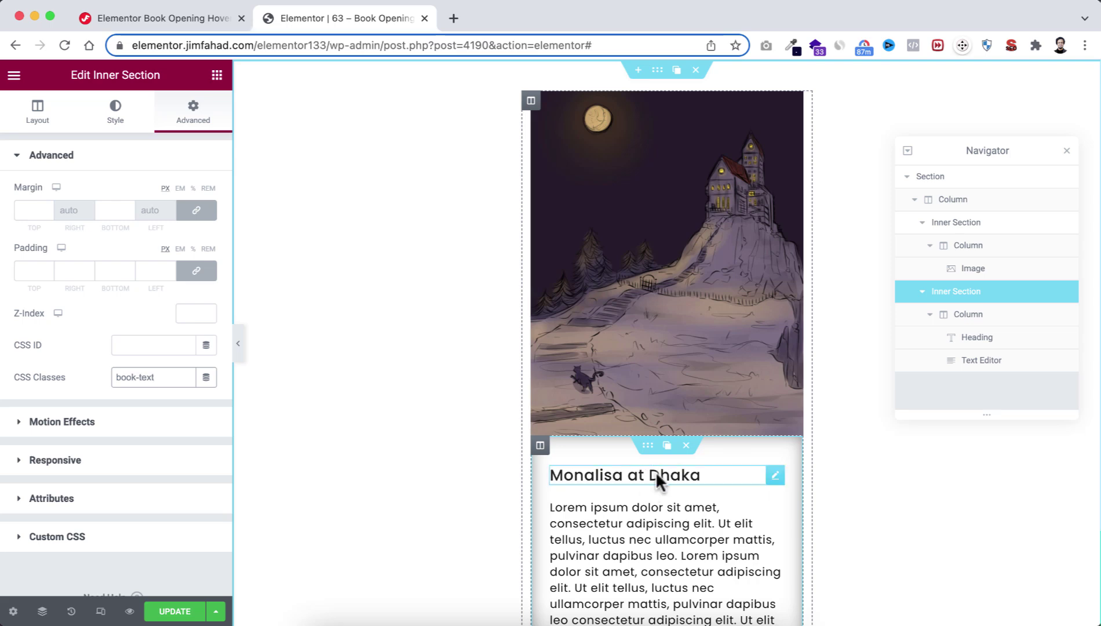
left_click(650, 103)
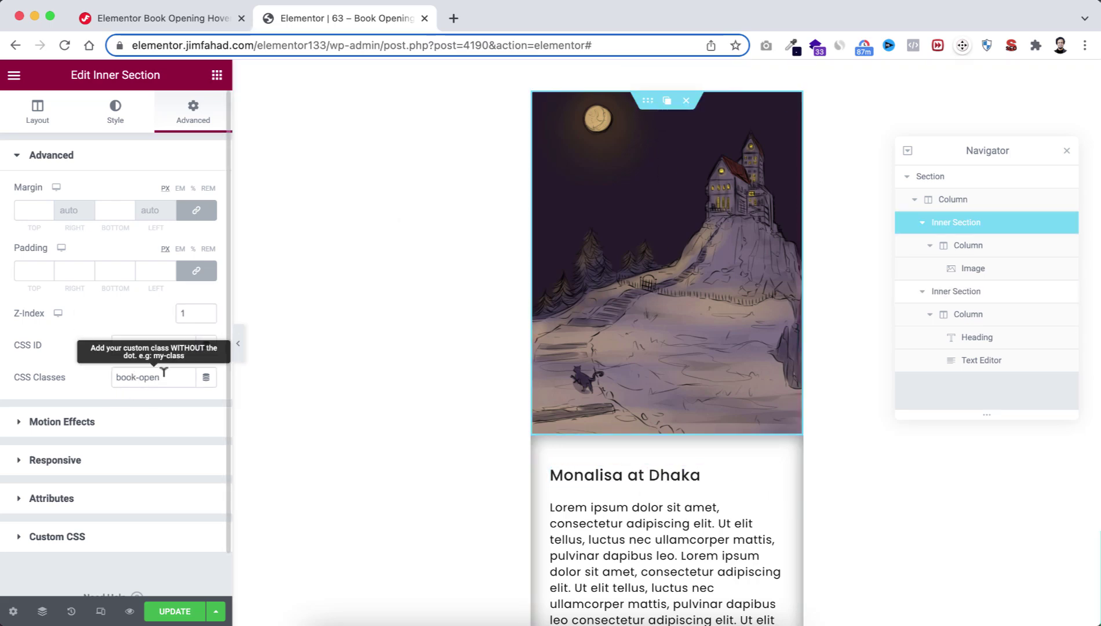
left_click(531, 101)
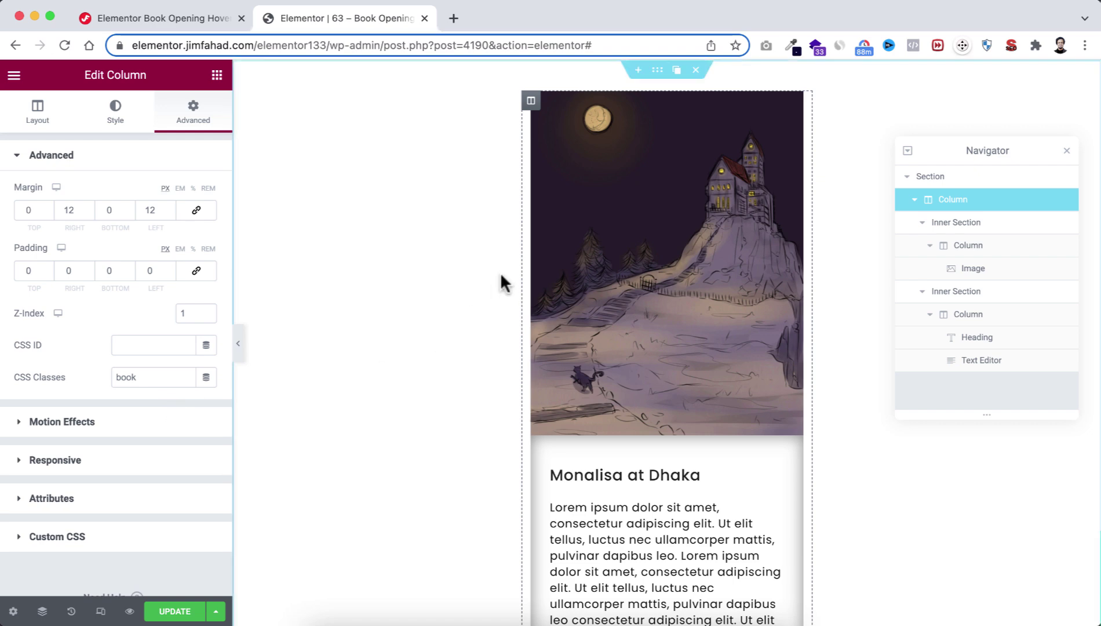
Step: Open the outer section's empty Custom CSS box and bring up the Book Opening Hover Effect tutorial
mouse_move(688, 87)
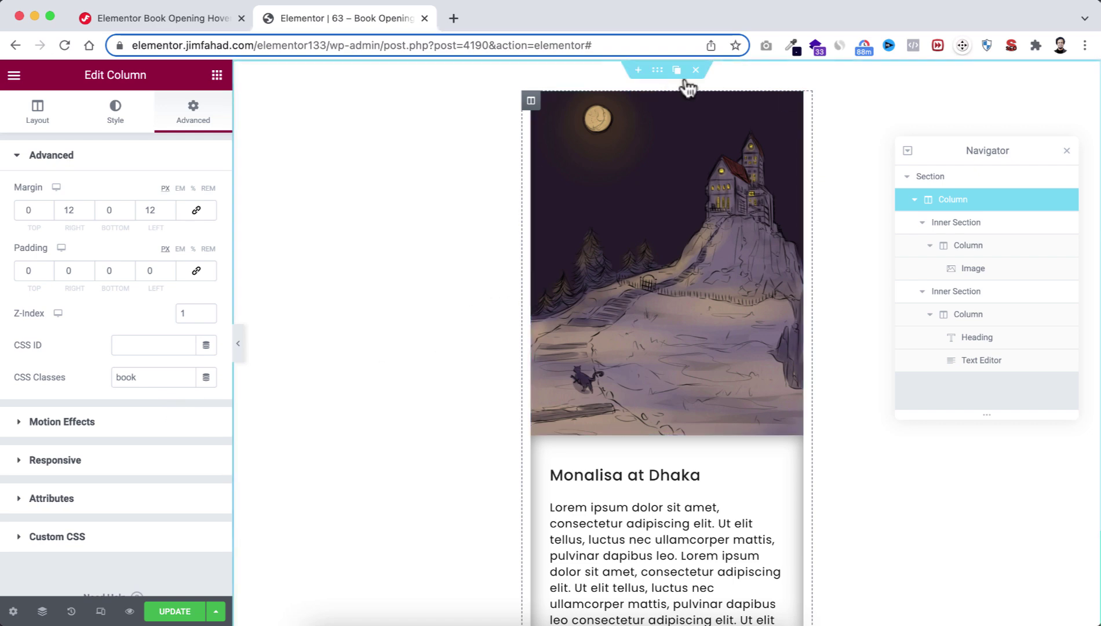
left_click(655, 70)
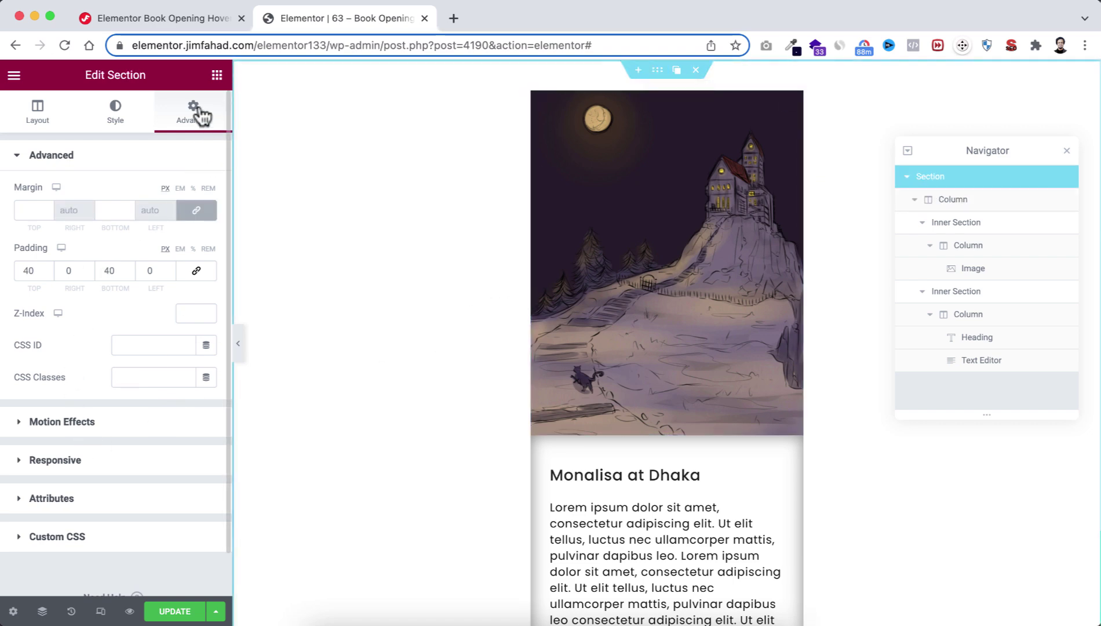
left_click(90, 531)
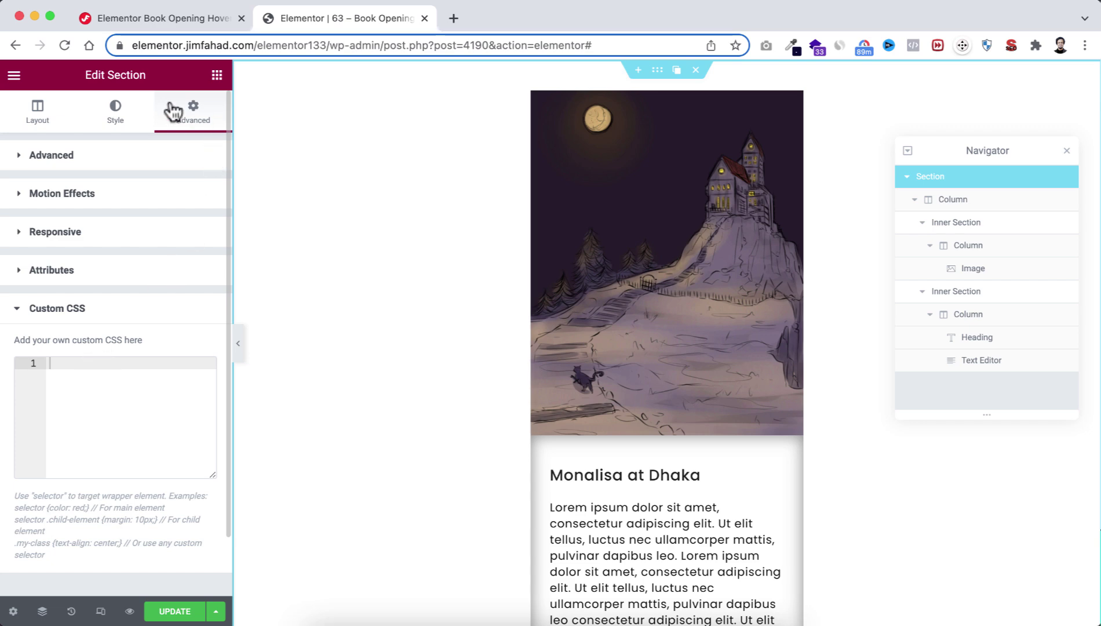
left_click(175, 17)
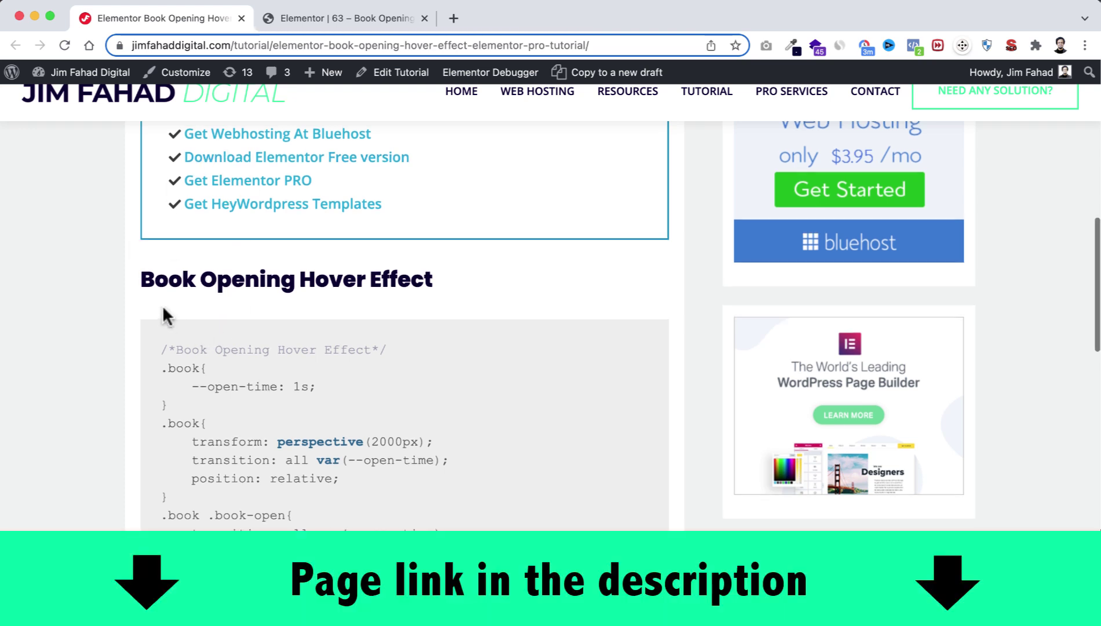
Step: Copy the full Book Opening Hover Effect CSS from the tutorial and return to Elementor
scroll(165, 313, "down", 2)
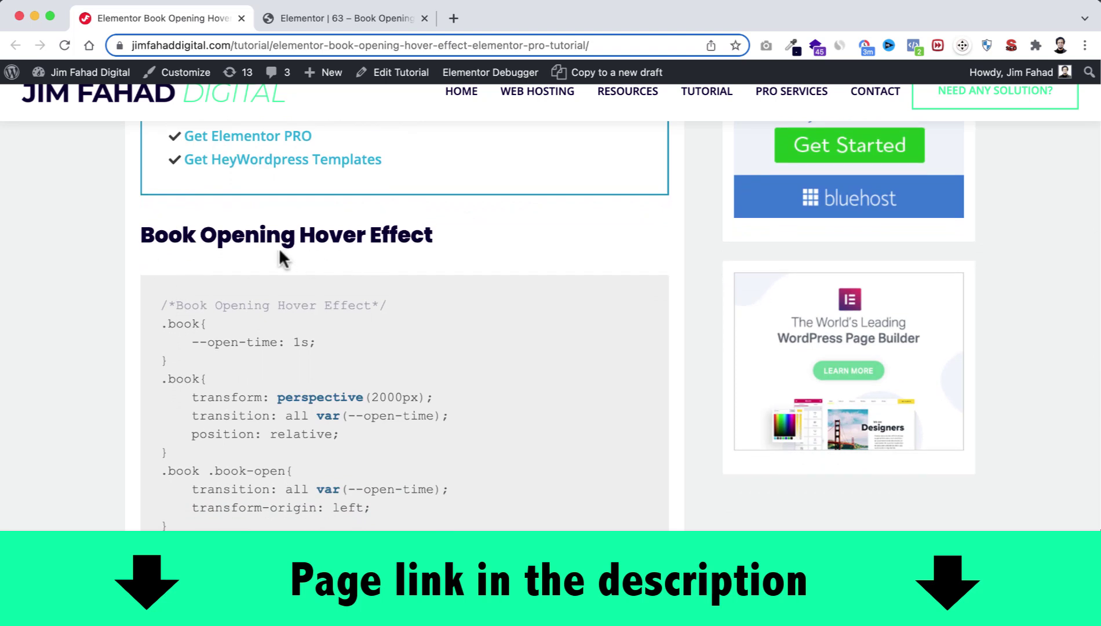
scroll(255, 394, "down", 1)
scroll(255, 394, "down", 1)
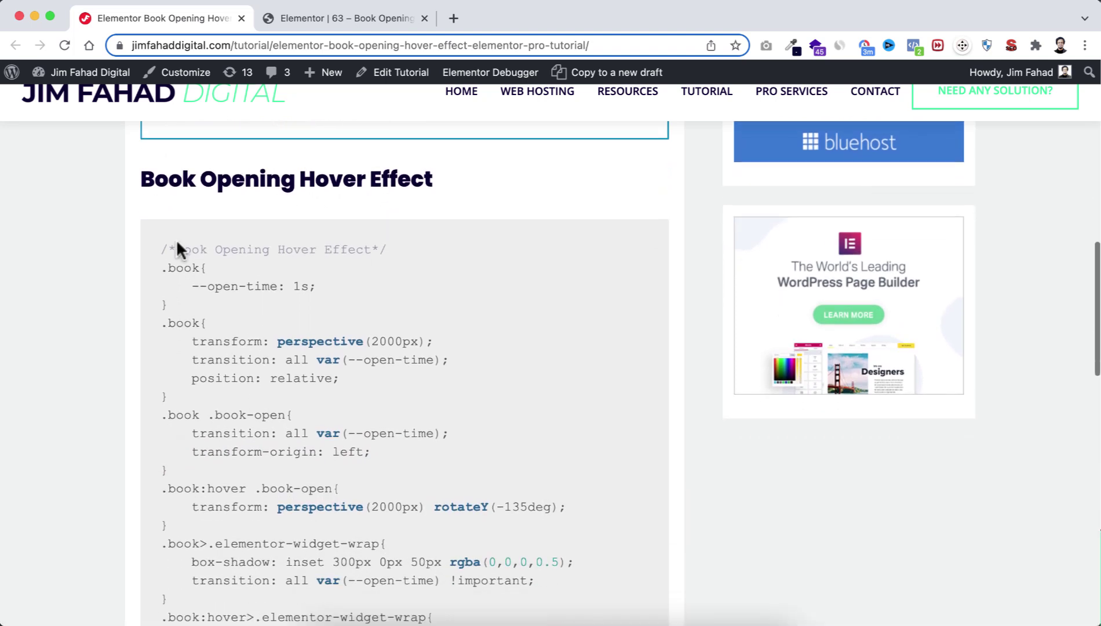
left_click_drag(181, 265, 223, 548)
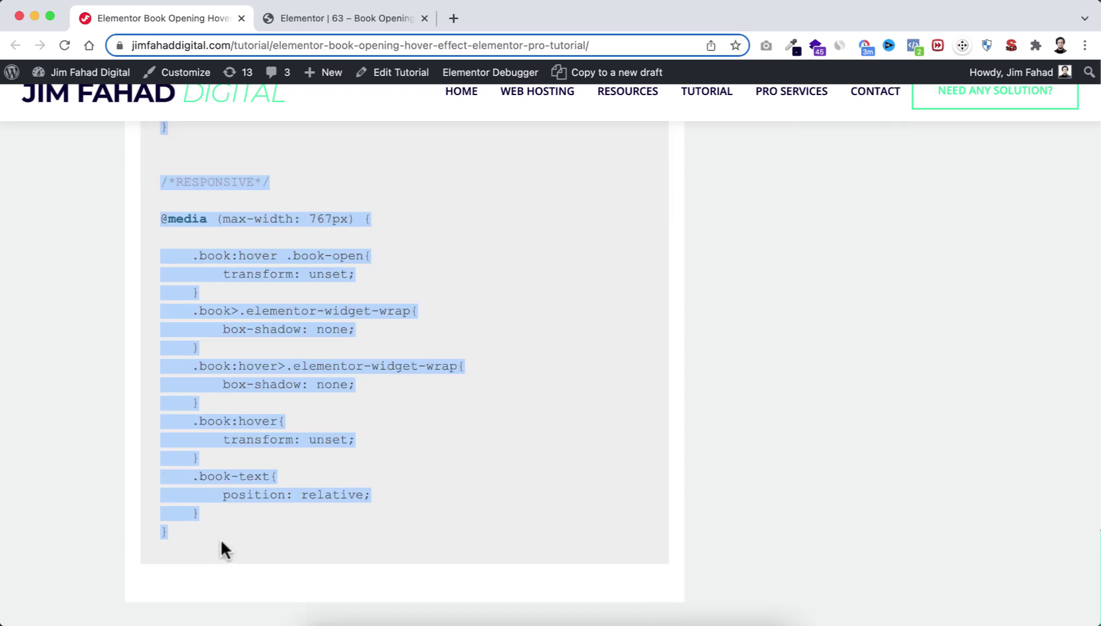
left_click(312, 19)
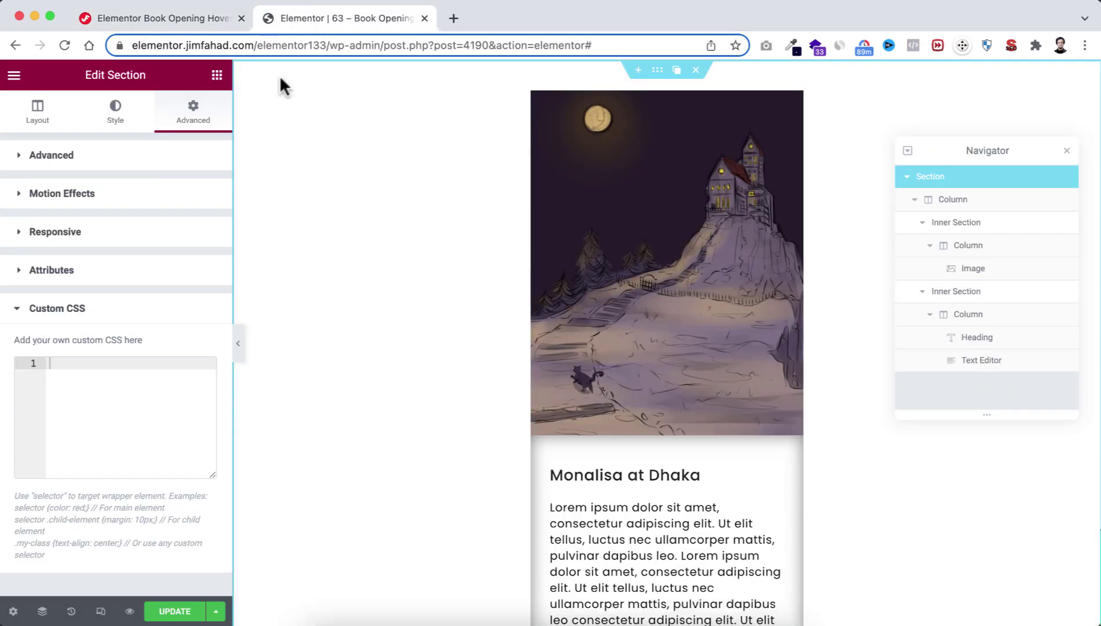
Step: Paste the book hover CSS into the outer section's Custom CSS box
left_click(94, 368)
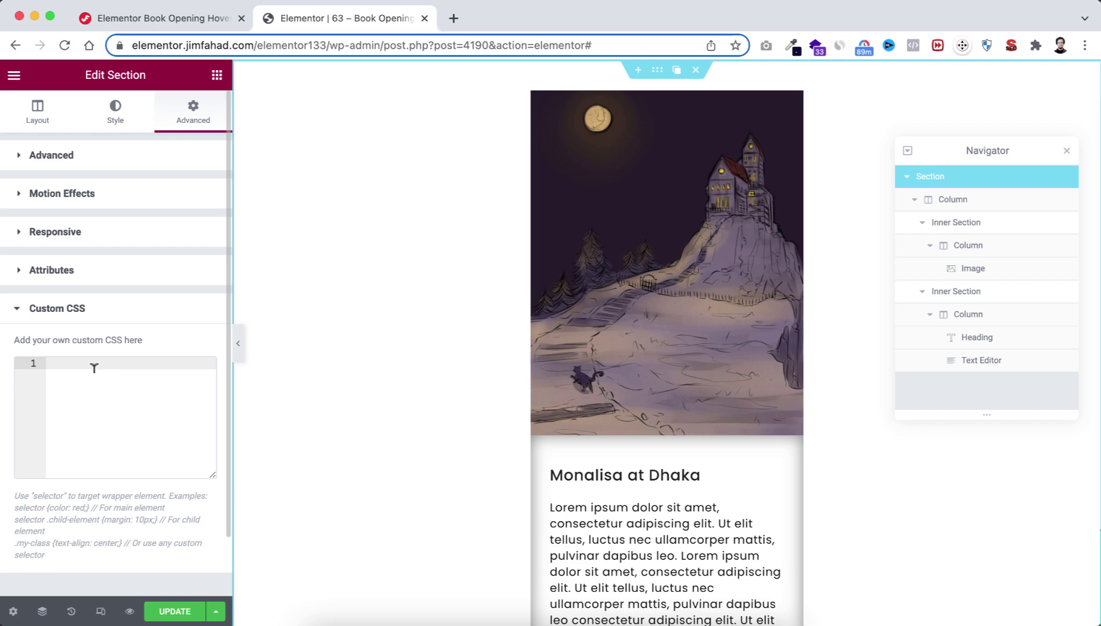
key("super+v")
scroll(116, 348, "down", 2)
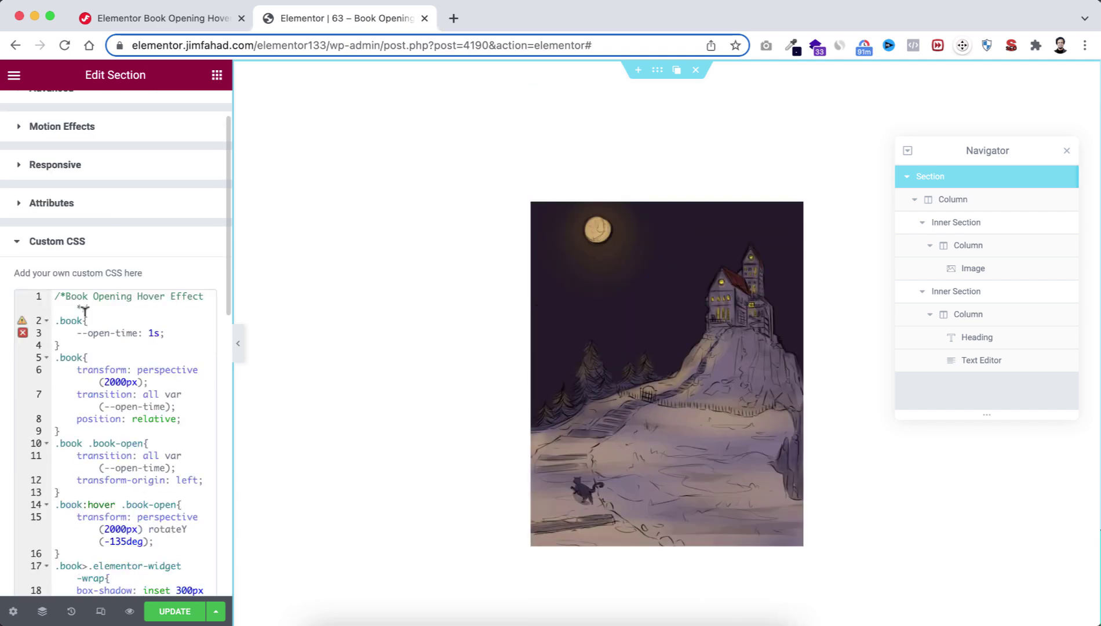
Step: Preview the card full width and confirm the castle cover swings open to reveal the text
left_click(238, 344)
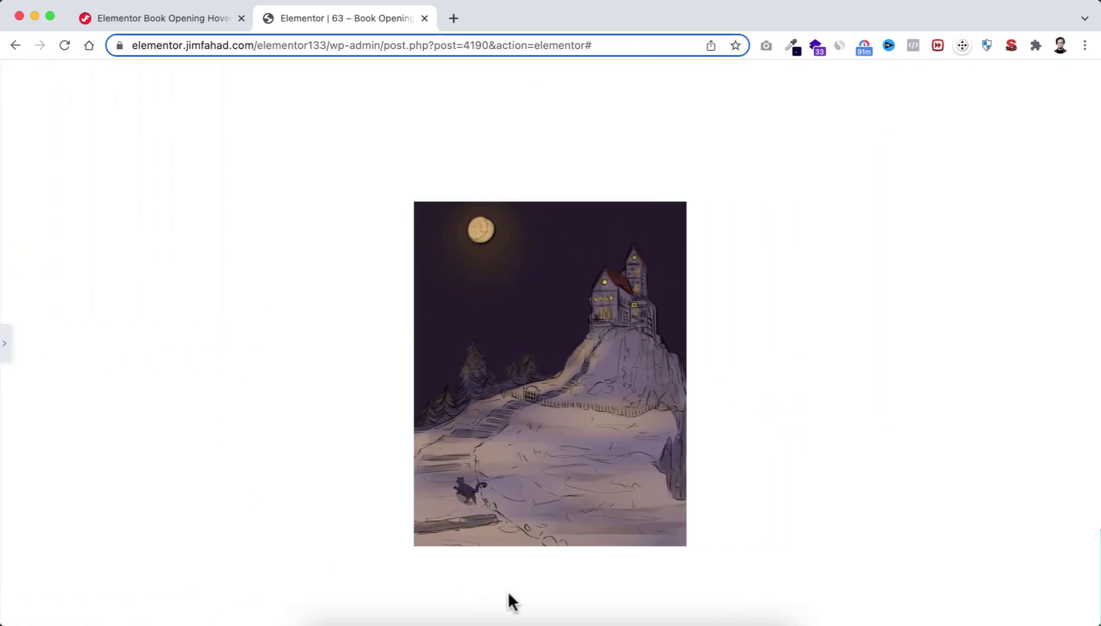
scroll(635, 580, "down", 1)
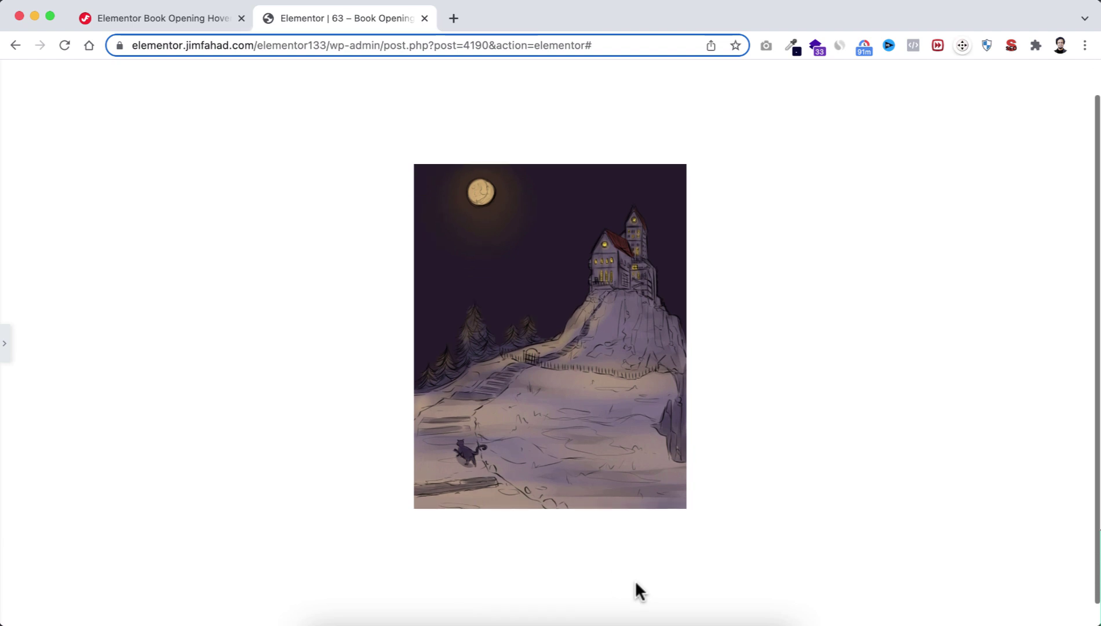
mouse_move(617, 390)
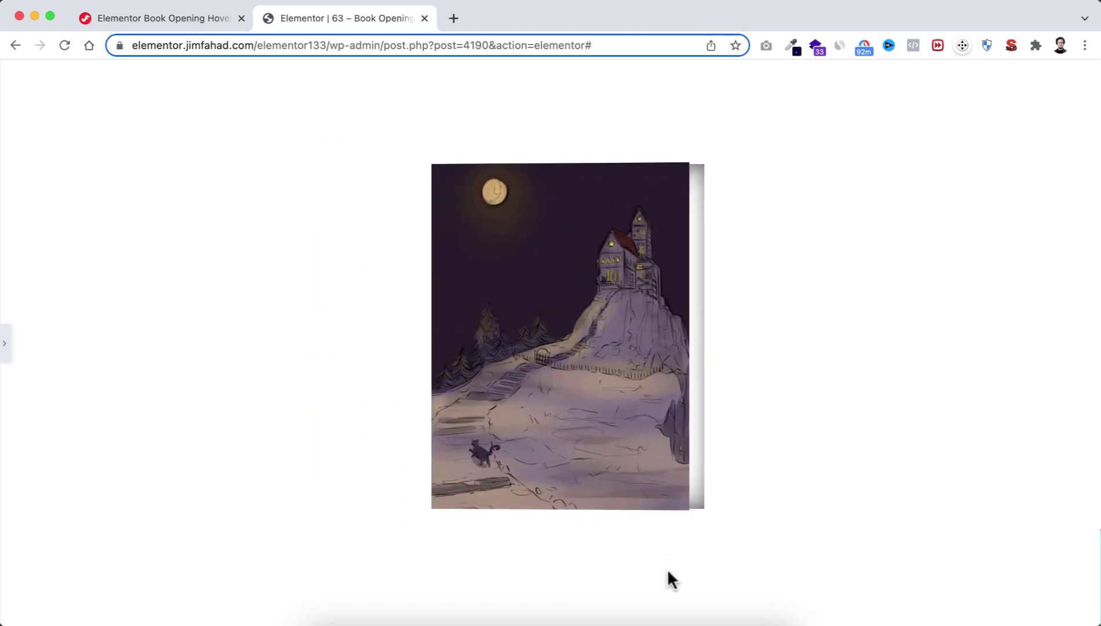
mouse_move(660, 420)
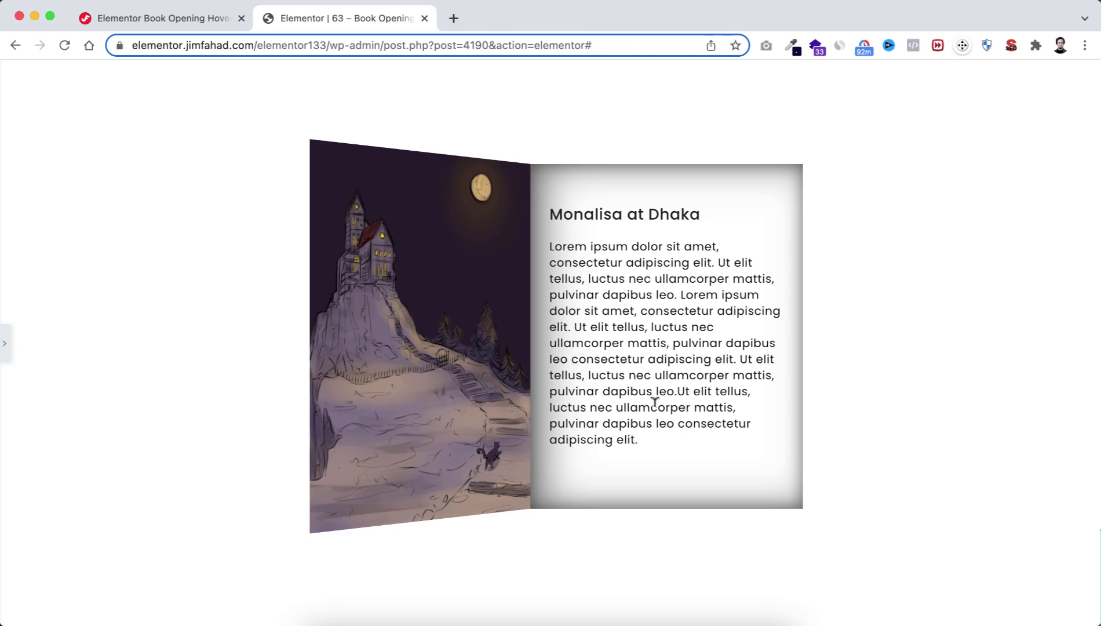
left_click(6, 347)
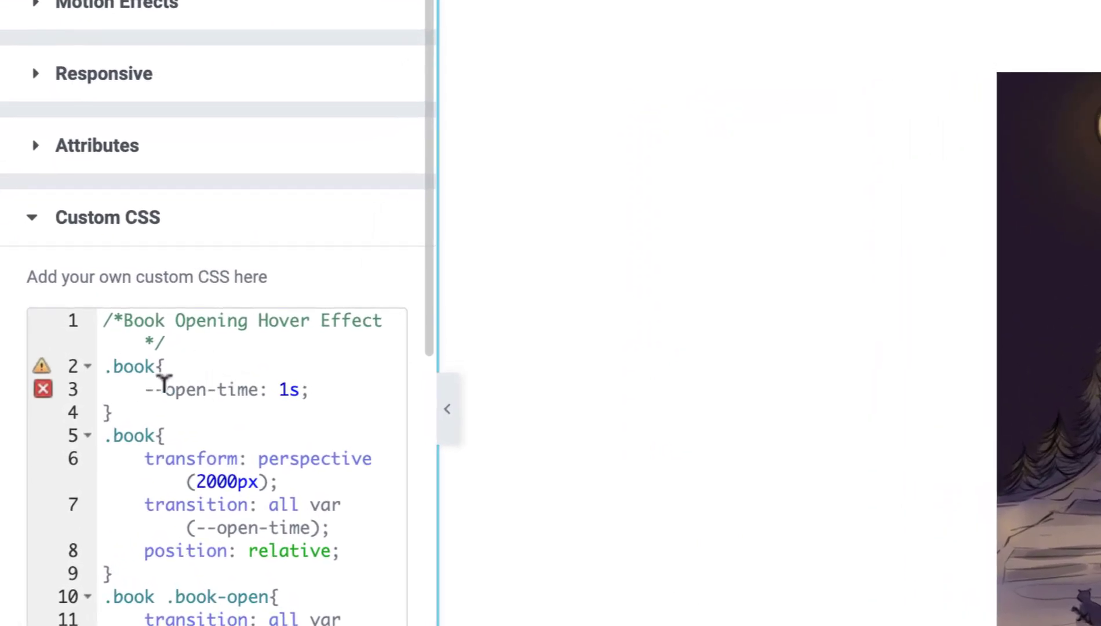
left_click(288, 387)
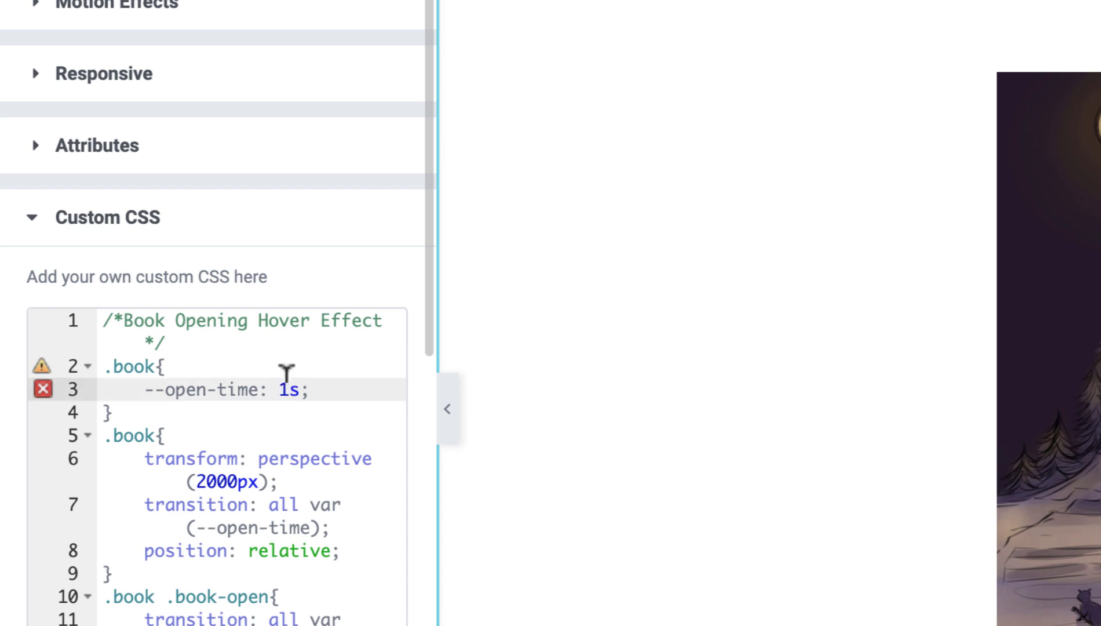
type(".5")
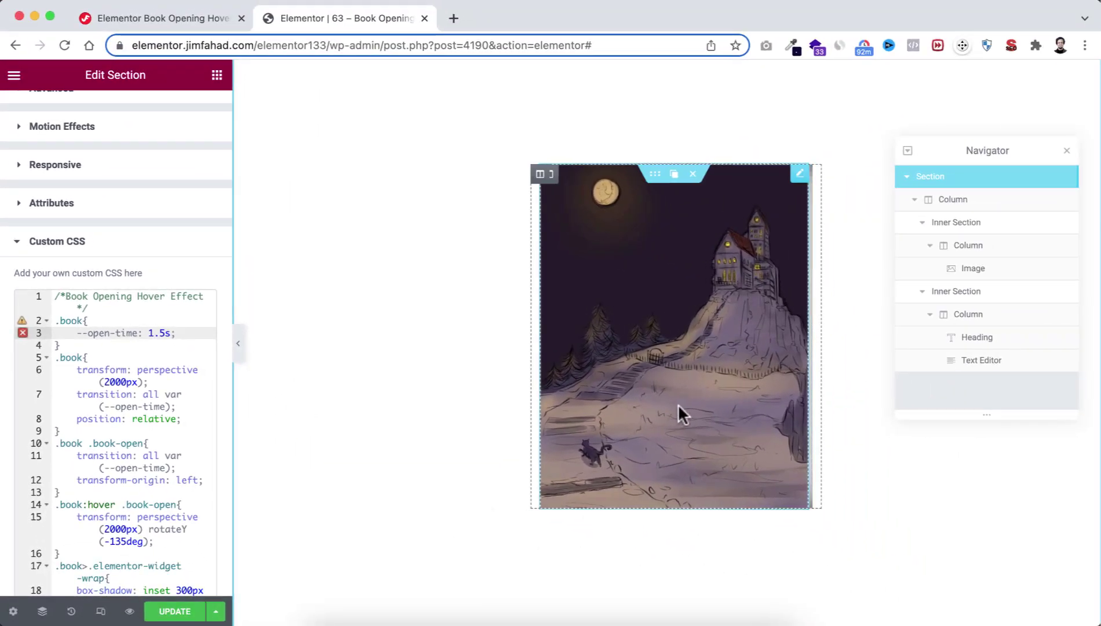
mouse_move(780, 406)
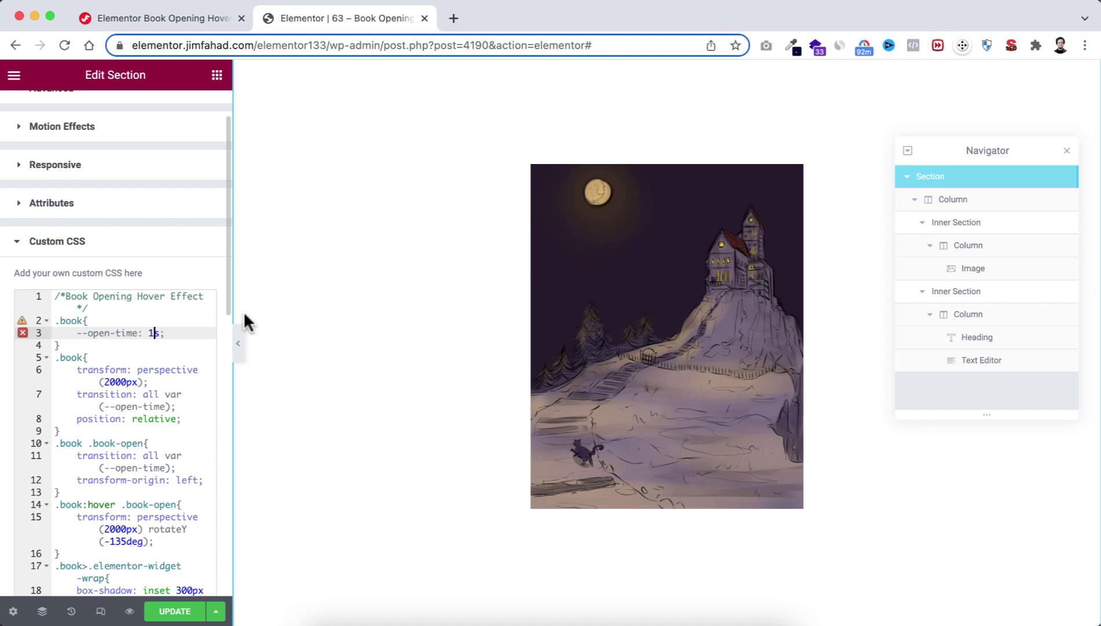
Step: Close the Navigator and check the book card in tablet and 360 px mobile previews
left_click(1069, 153)
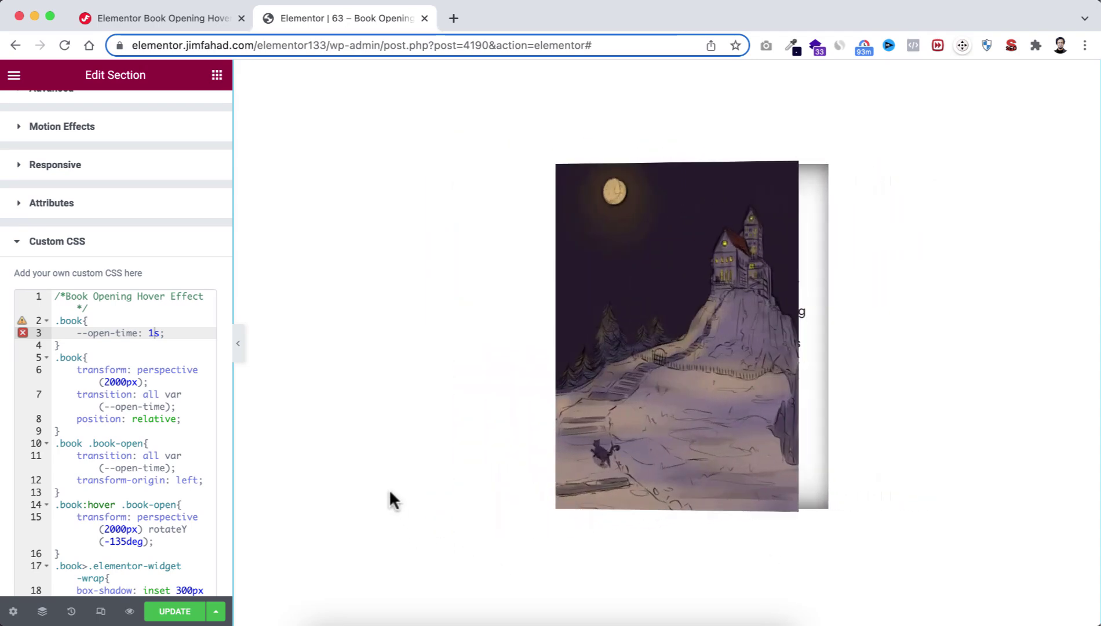
left_click(101, 612)
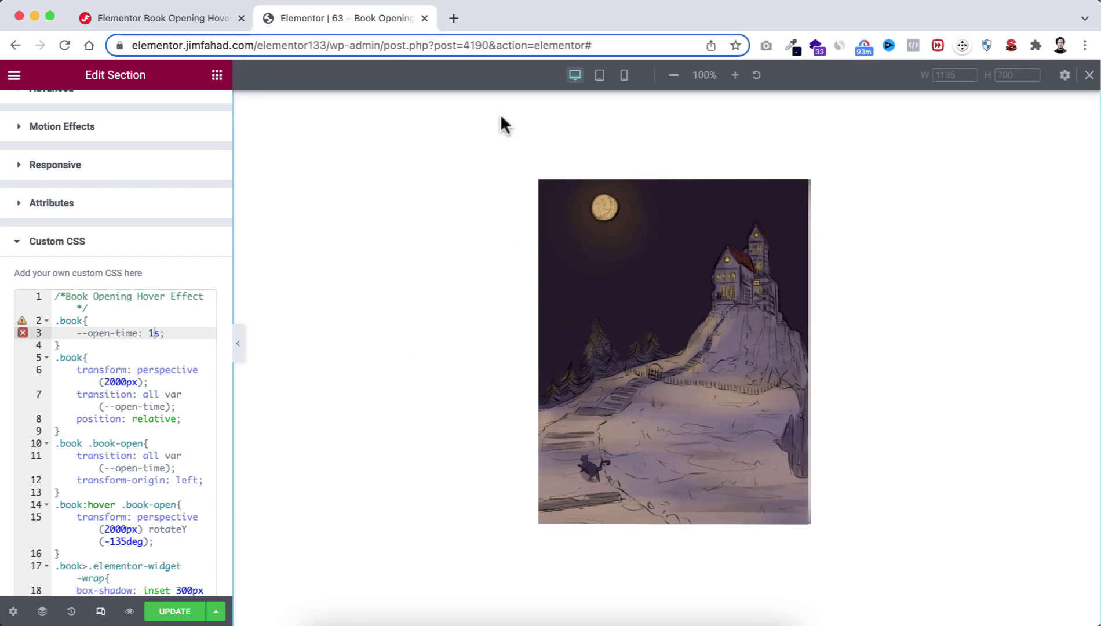
left_click(601, 76)
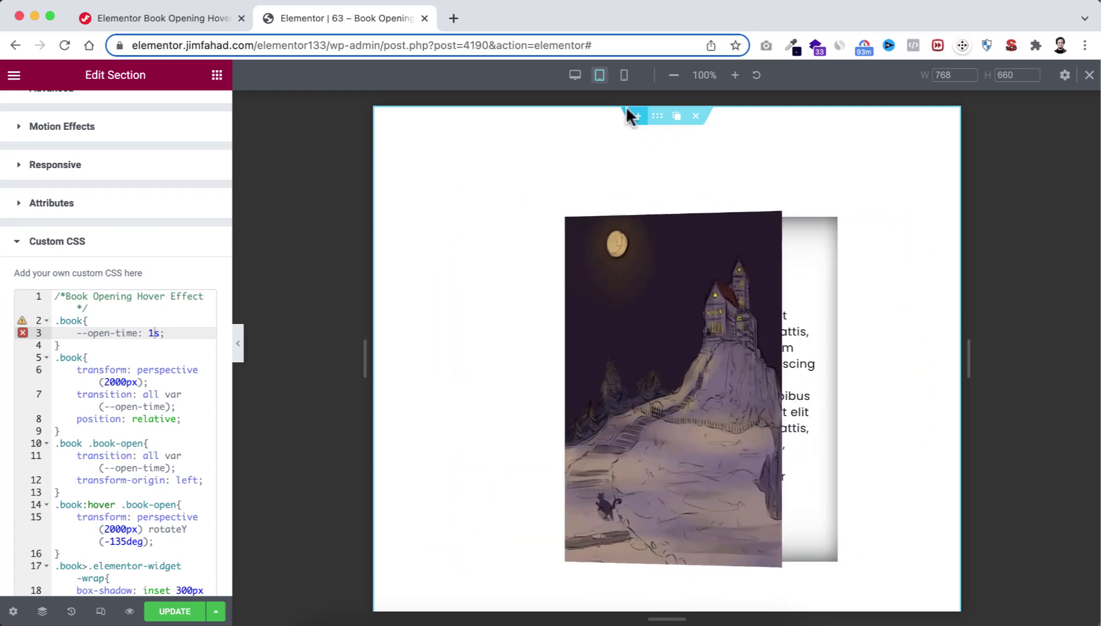
left_click(626, 80)
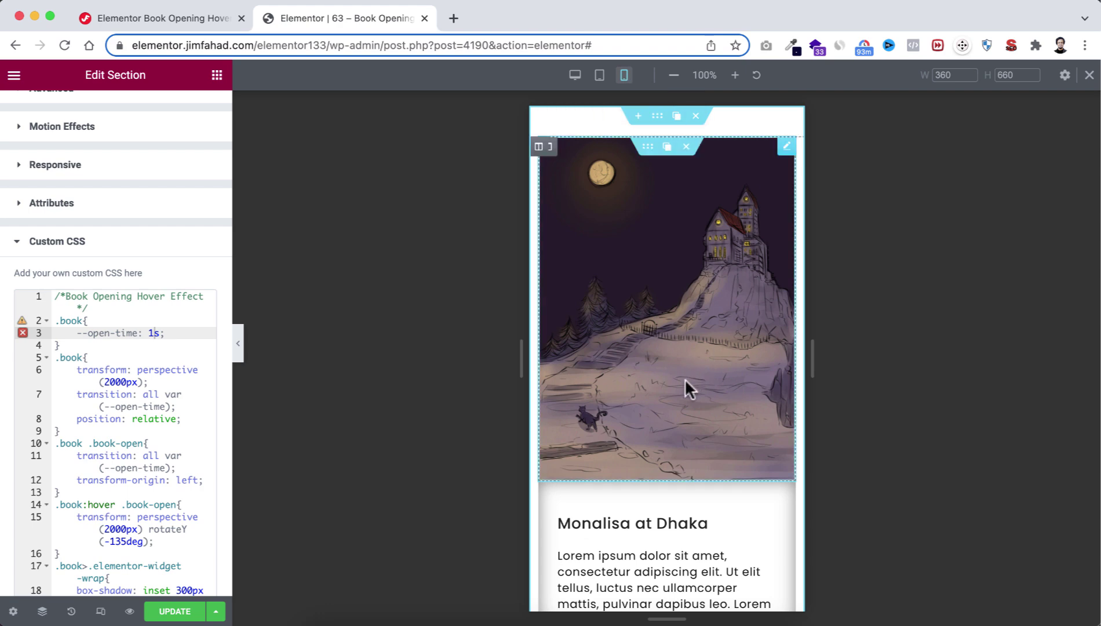
scroll(693, 362, "down", 5)
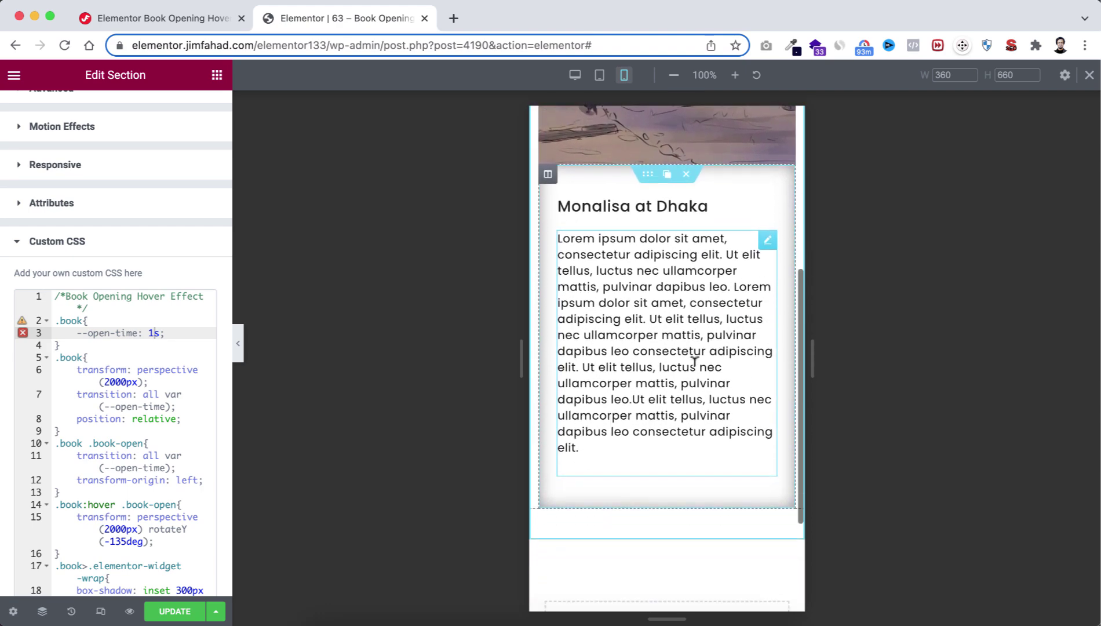
scroll(693, 363, "up", 3)
scroll(693, 363, "up", 4)
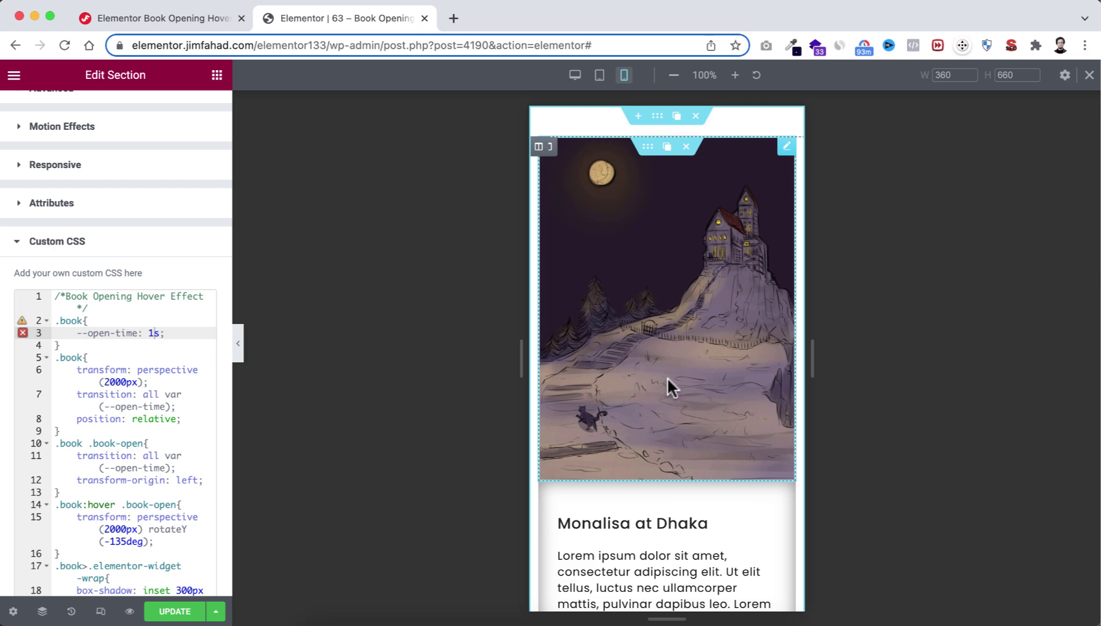
scroll(144, 473, "down", 10)
scroll(145, 472, "up", 3)
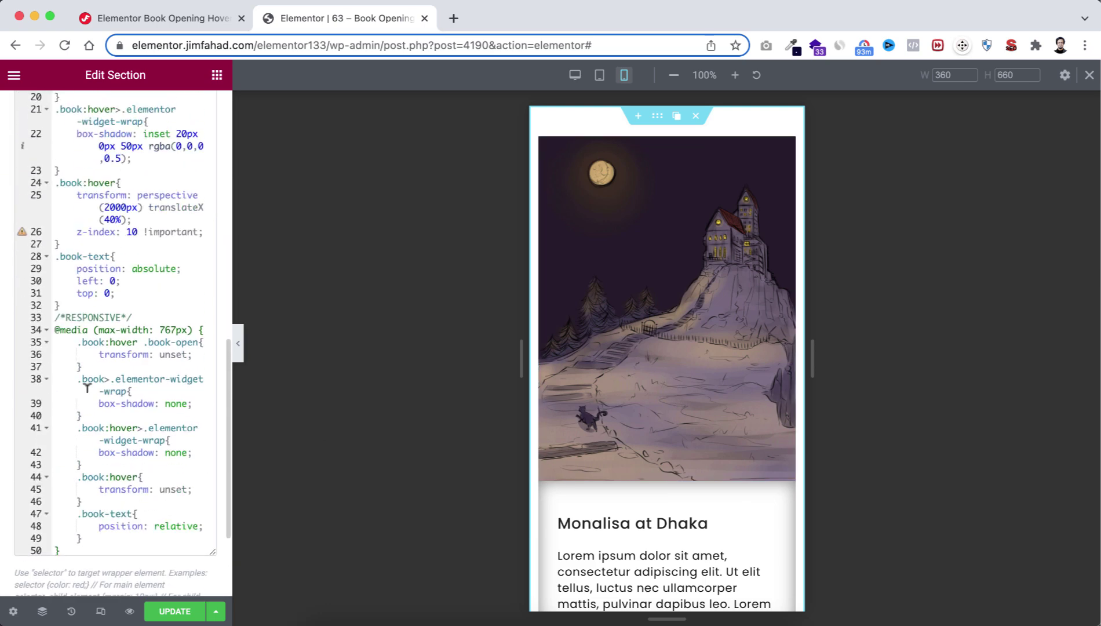
left_click_drag(54, 328, 167, 537)
left_click(167, 537)
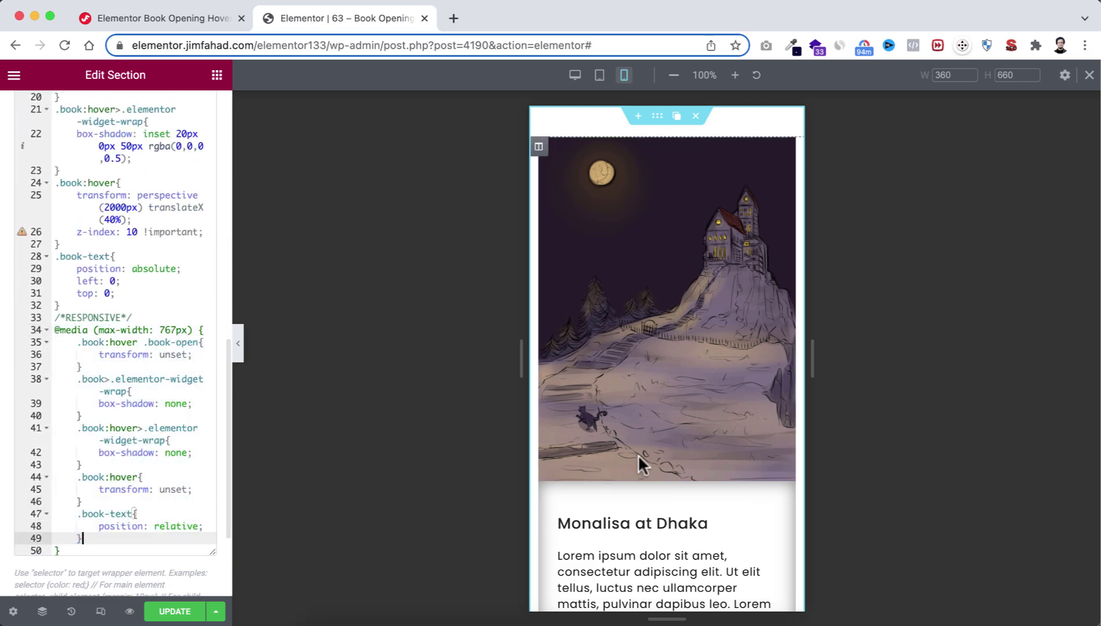
scroll(725, 406, "down", 4)
scroll(723, 405, "up", 4)
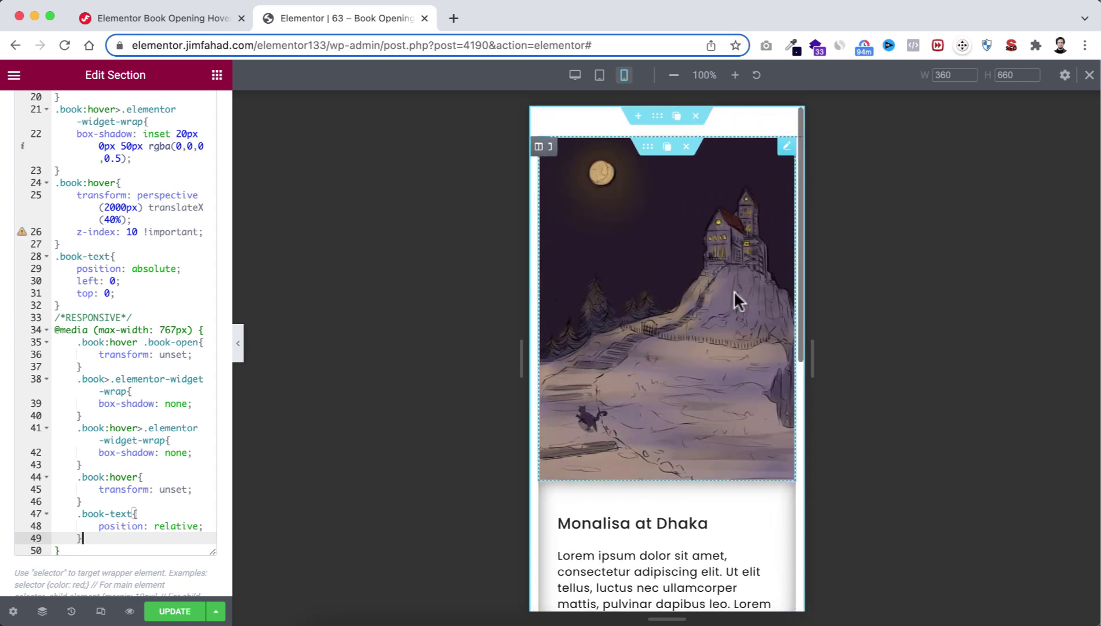
Step: Return the preview from tablet to desktop width and exit responsive mode
left_click(601, 78)
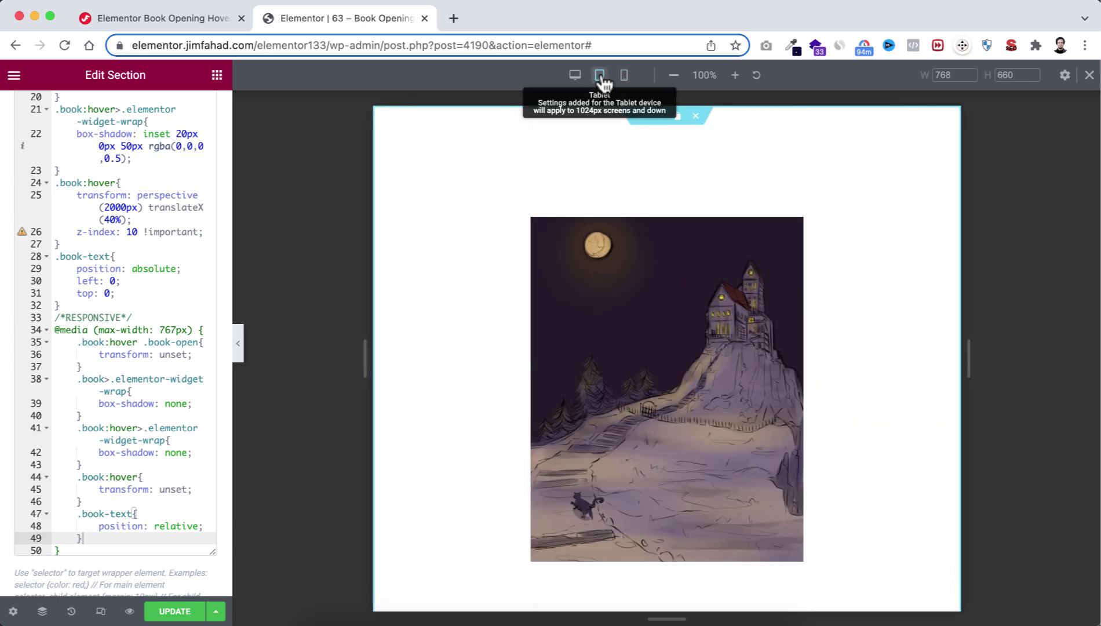
left_click(575, 81)
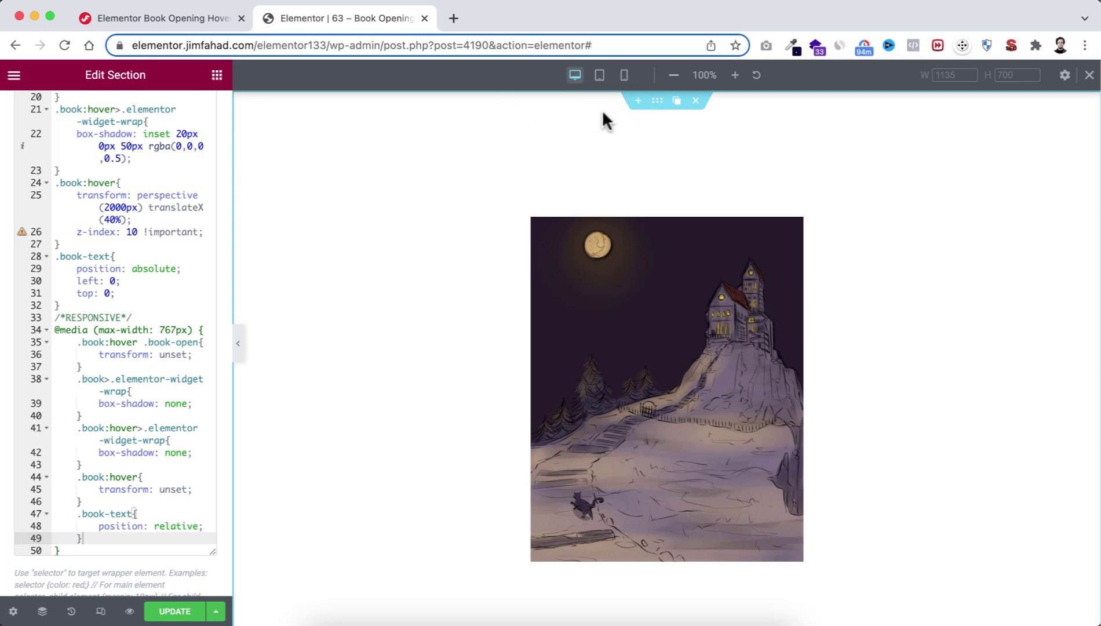
left_click(1089, 77)
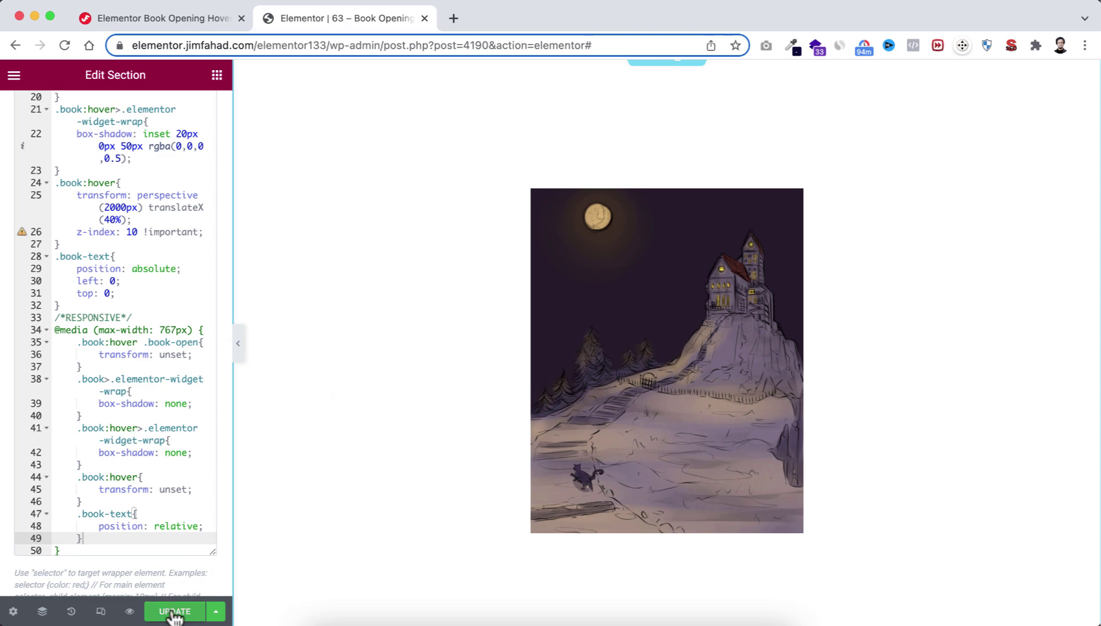
Step: Save the page with UPDATE, keeping the book hover CSS
left_click(374, 510)
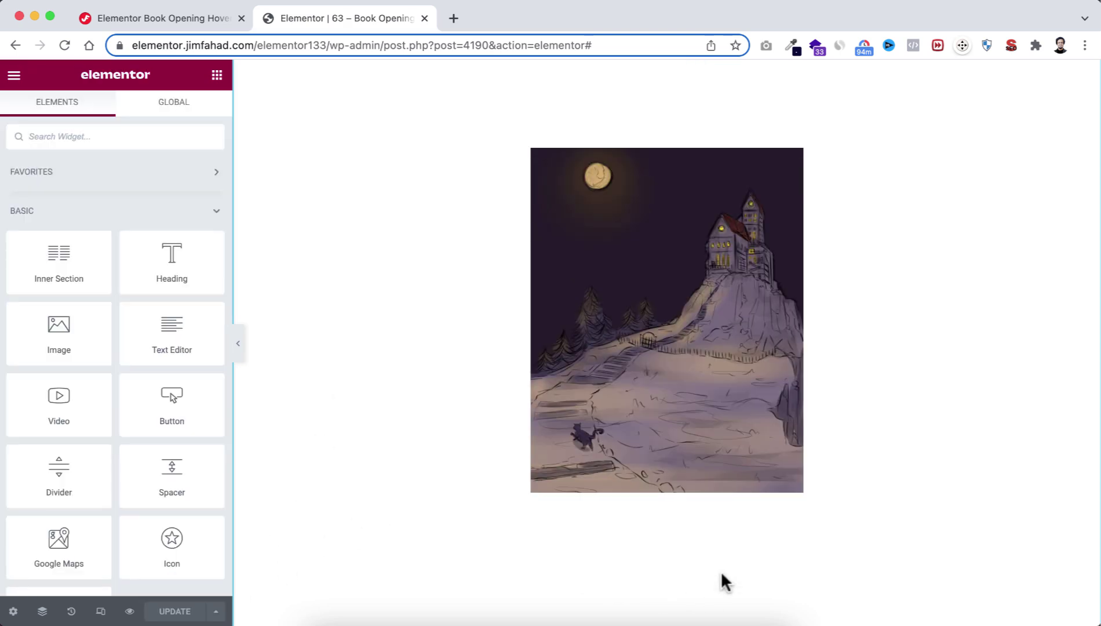